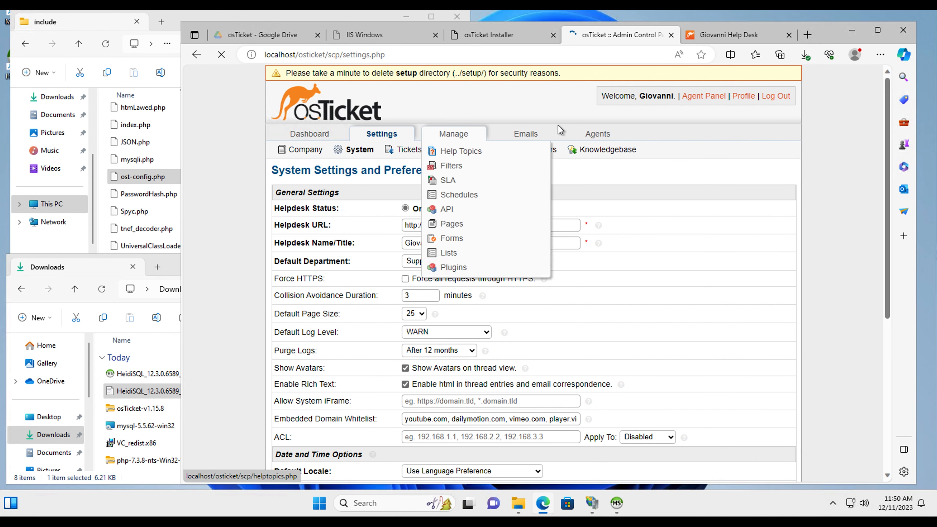
# Check the Agents list in the admin control panel, then go to the Manage section
pyautogui.click(591, 134)
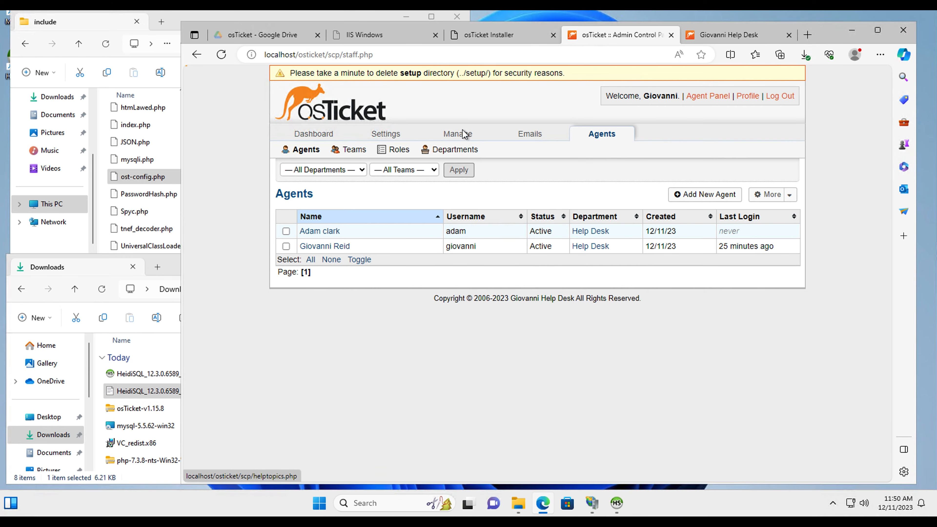
pyautogui.click(465, 135)
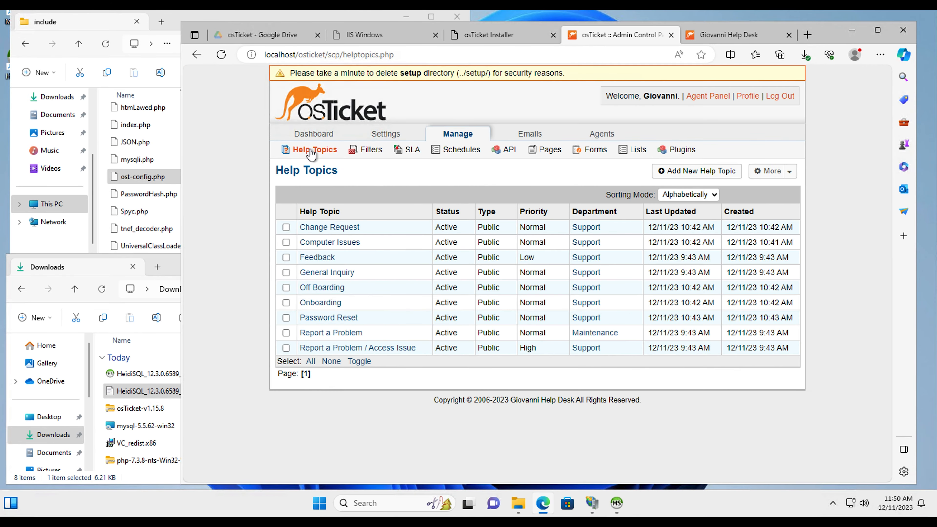
# Create the help topic 'Equipment Request', correcting the misspelled name before saving
pyautogui.click(311, 152)
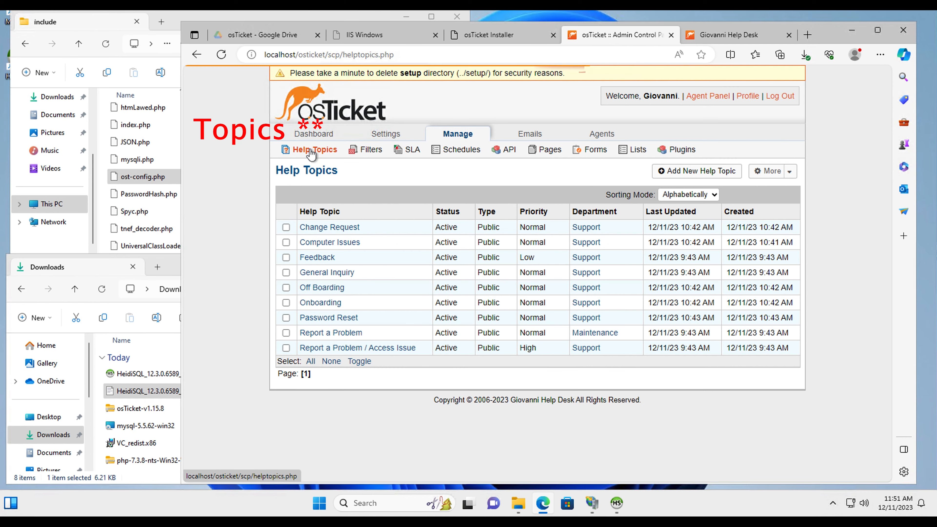
pyautogui.click(712, 172)
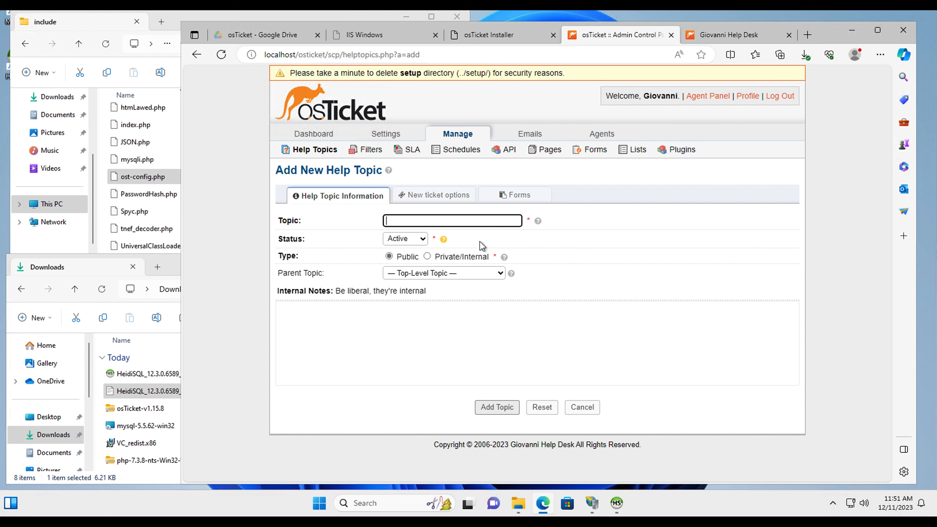
pyautogui.write('Equiptment Request')
pyautogui.rightClick(407, 221)
pyautogui.click(408, 257)
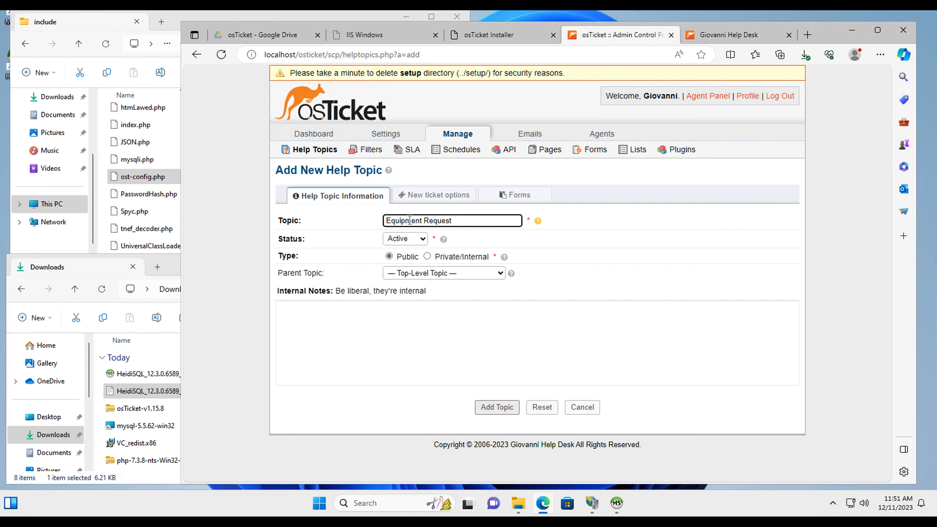
pyautogui.click(498, 410)
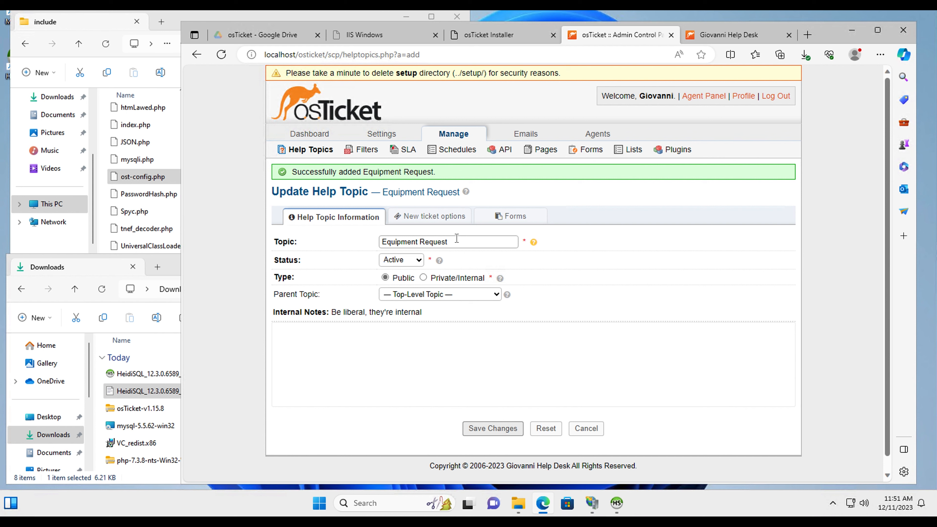
pyautogui.click(312, 150)
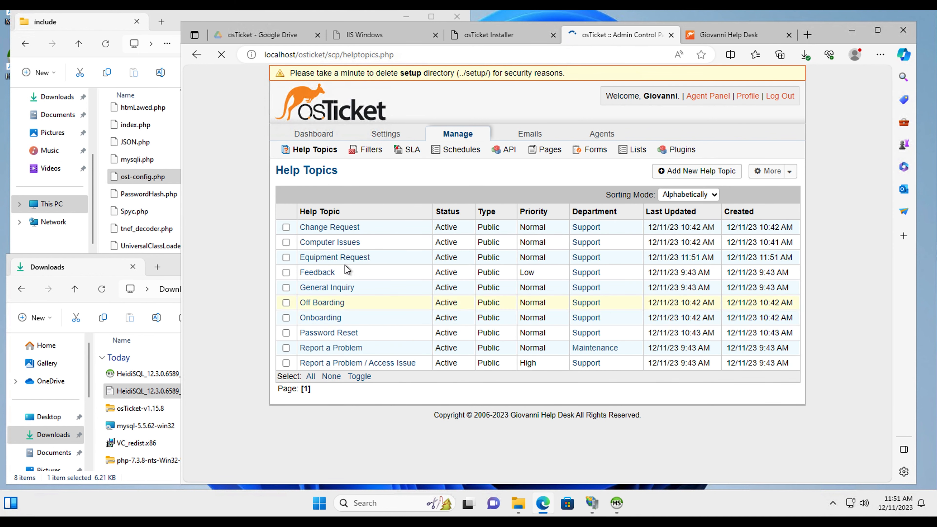
pyautogui.click(698, 171)
# Add a Software Updates help topic, then switch to the Giovanni Help Desk support center
pyautogui.click(451, 220)
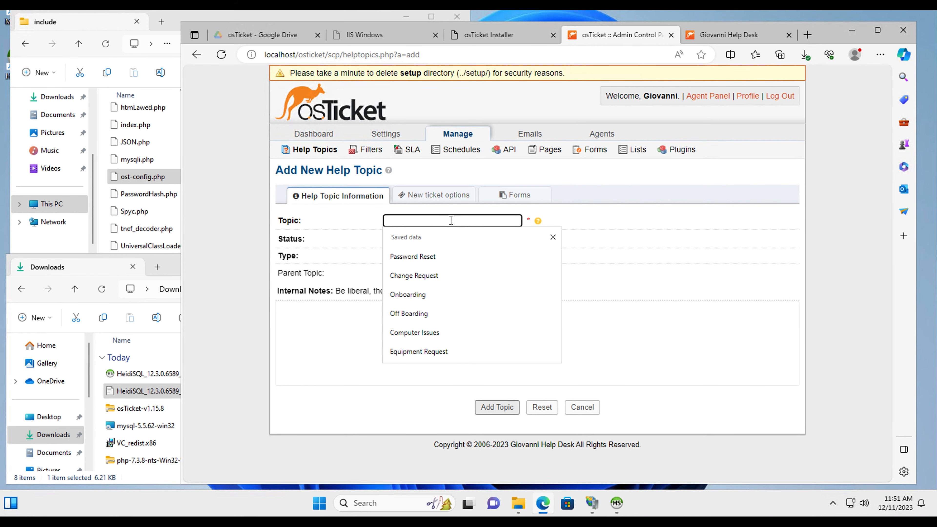
pyautogui.write('Updates')
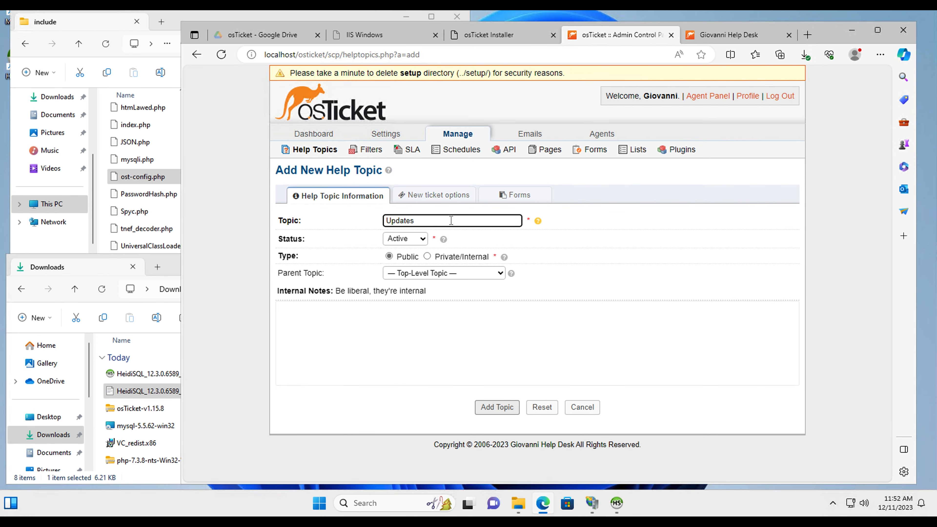
pyautogui.write('Software')
pyautogui.click(495, 406)
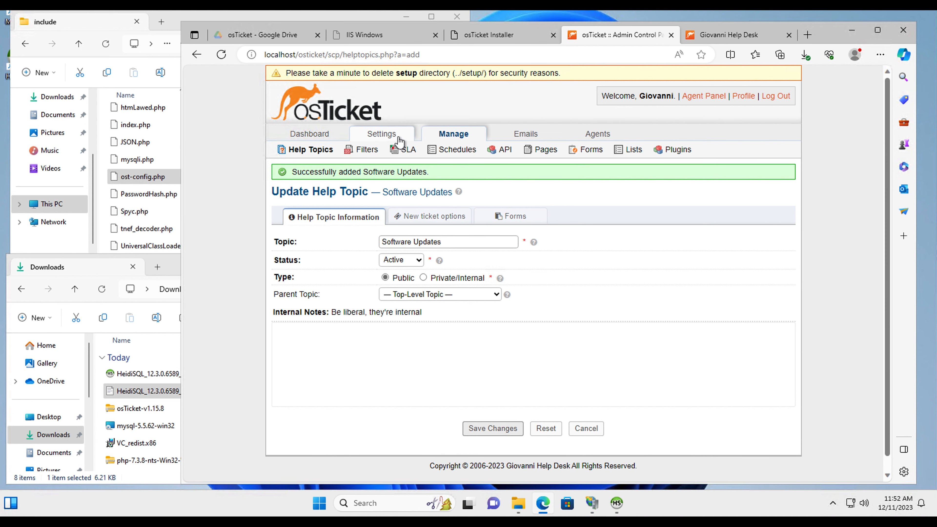
pyautogui.click(726, 35)
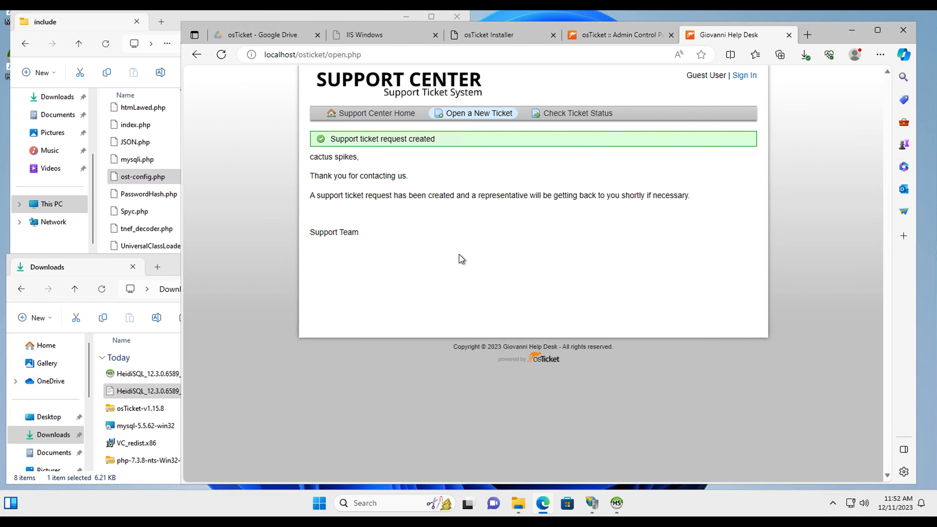
# Start a new ticket and fill in the requester's e-mail address and full name
pyautogui.click(477, 118)
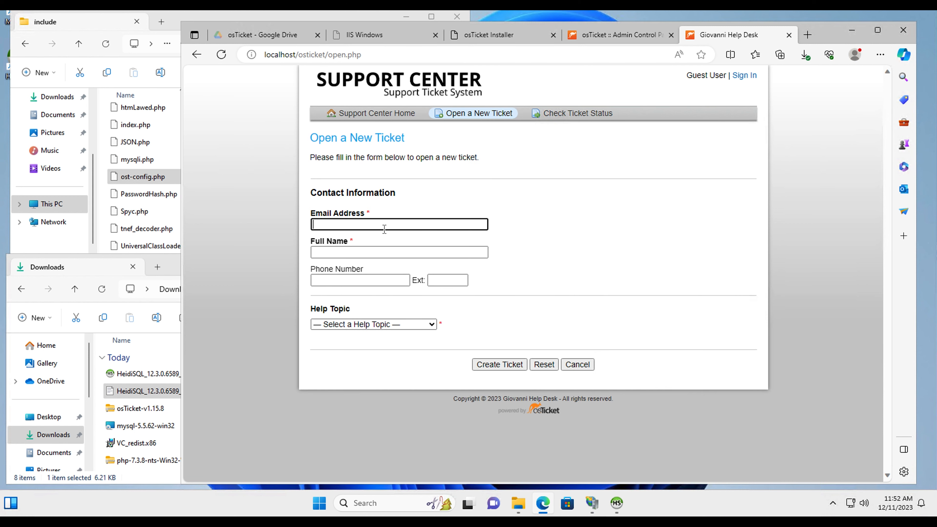
pyautogui.click(385, 228)
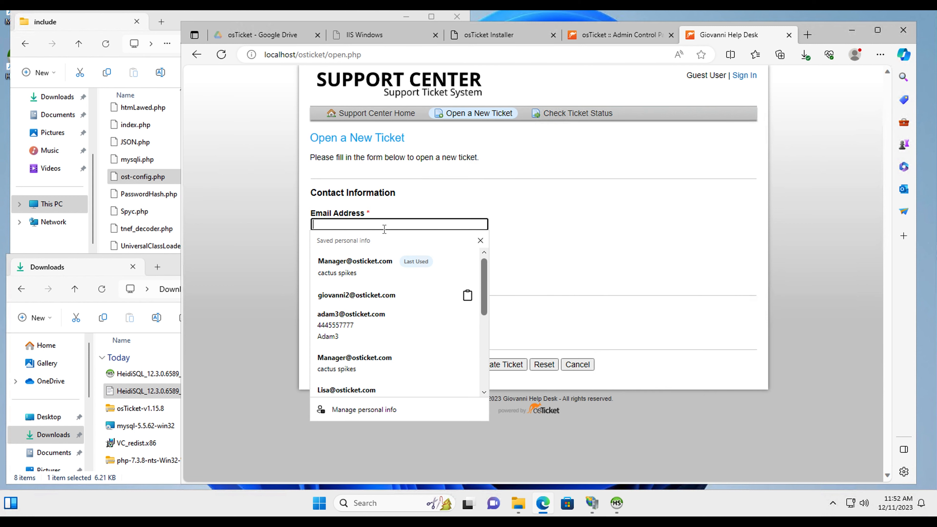
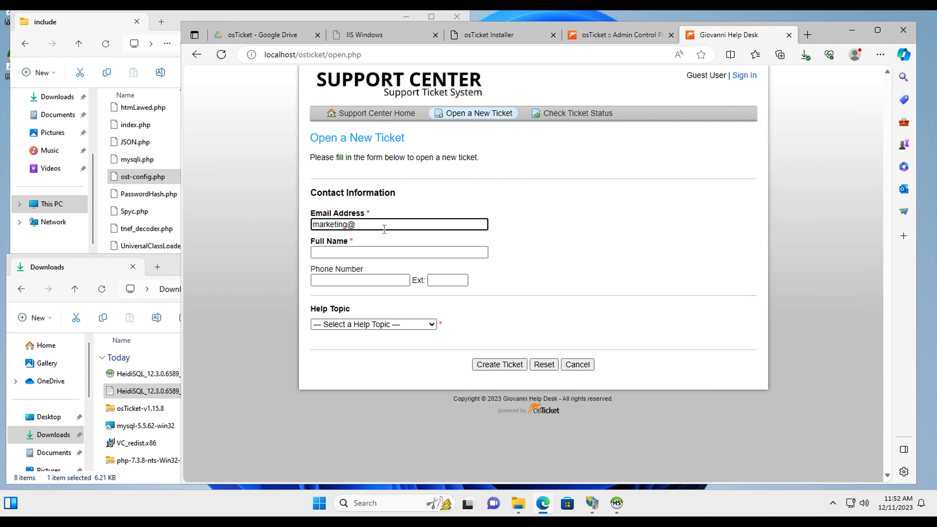
pyautogui.click(362, 254)
pyautogui.write('Market')
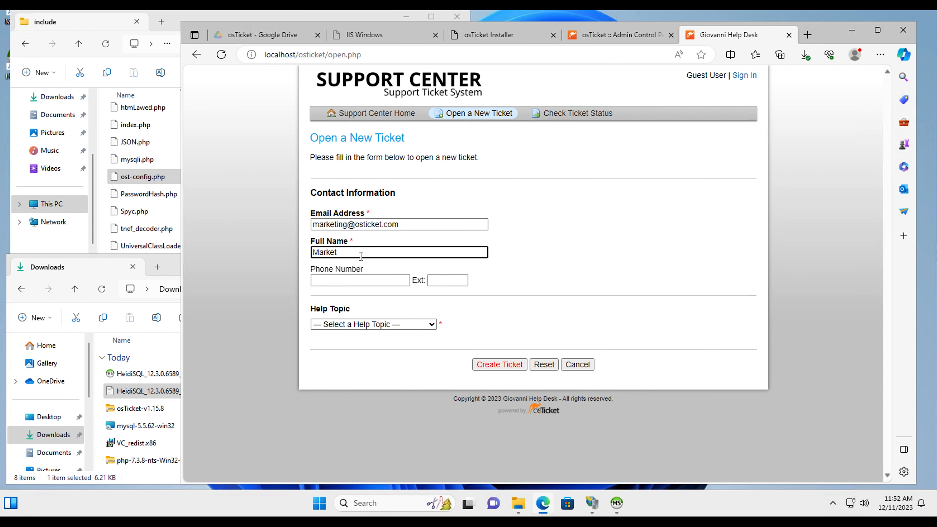
pyautogui.write('ing')
pyautogui.press('Home')
pyautogui.write('lisa')
# Choose Software Updates as the help topic and try submitting the form
pyautogui.click(383, 324)
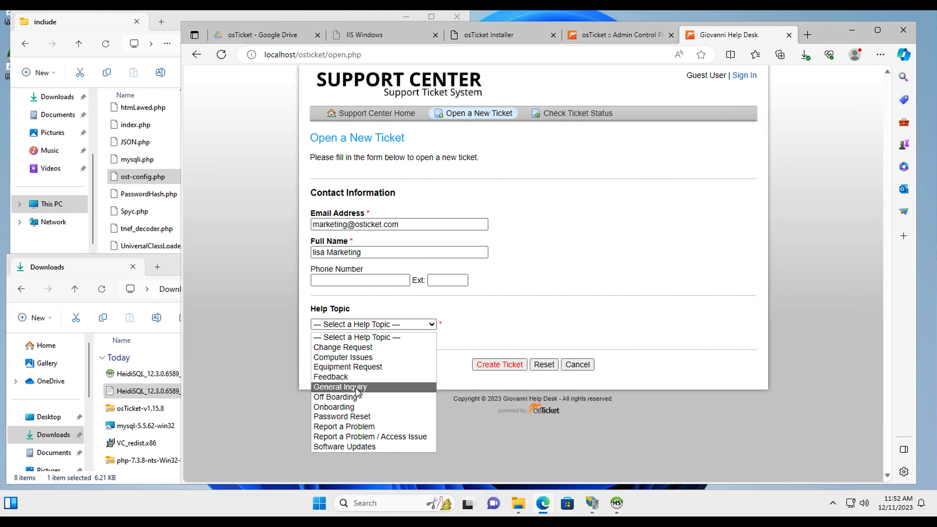
pyautogui.click(351, 446)
pyautogui.click(508, 366)
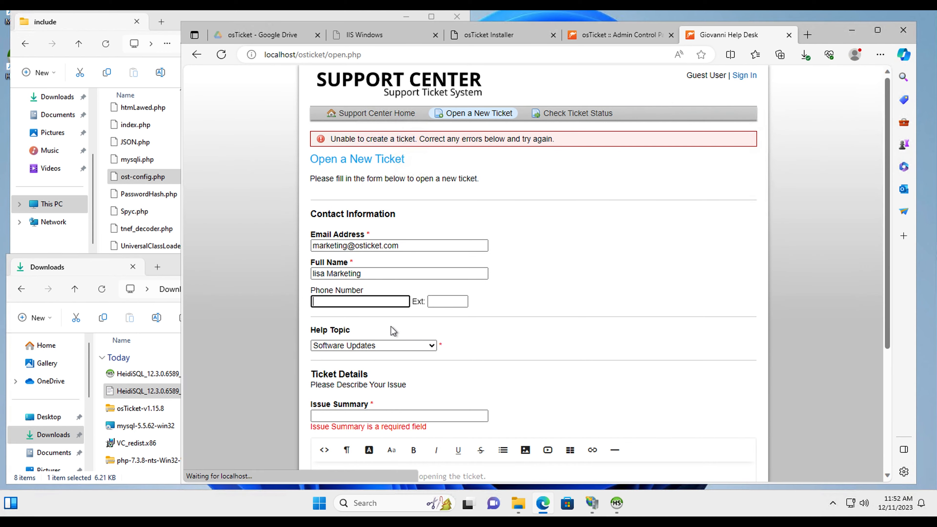
# Enter the issue summary 'Software update for new computer'
pyautogui.scroll(-1, 392, 326)
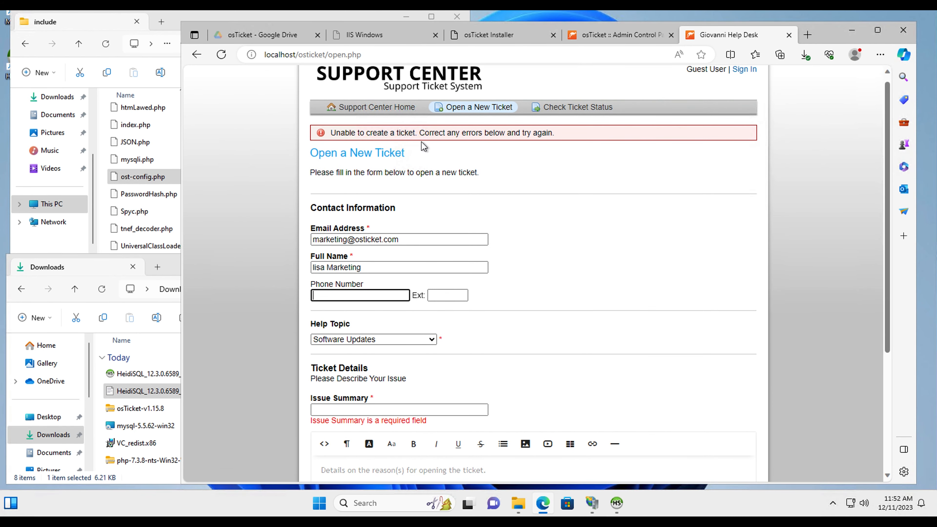
pyautogui.scroll(-3, 464, 201)
pyautogui.click(368, 259)
pyautogui.click(364, 252)
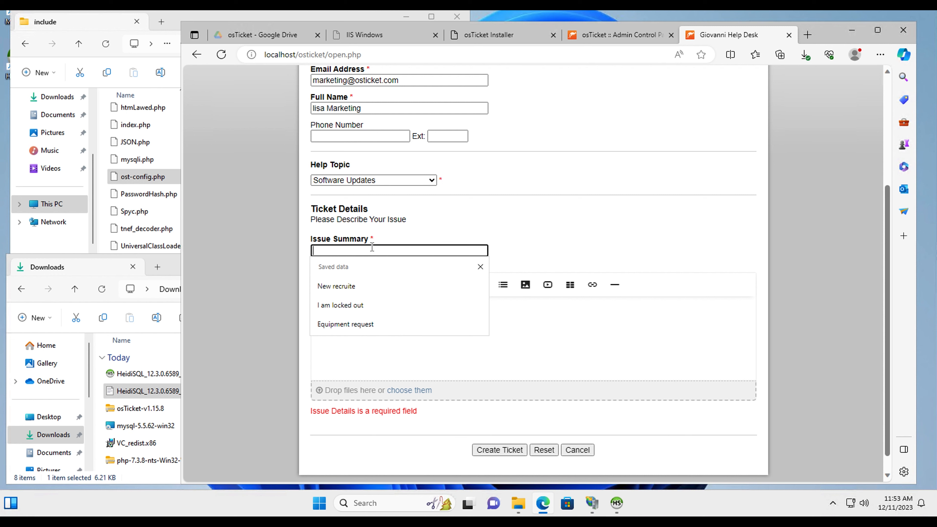
pyautogui.write('N')
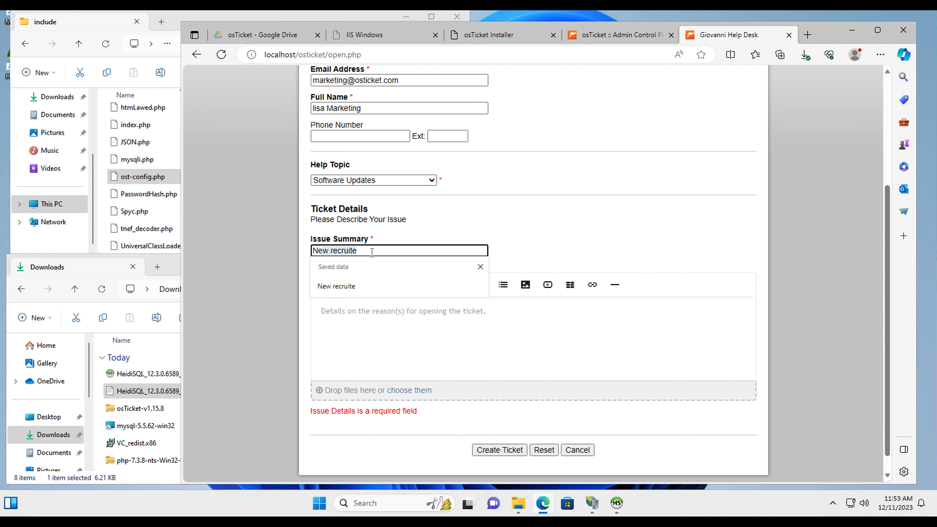
pyautogui.press('BackSpace')
pyautogui.press('BackSpace')
pyautogui.write('So')
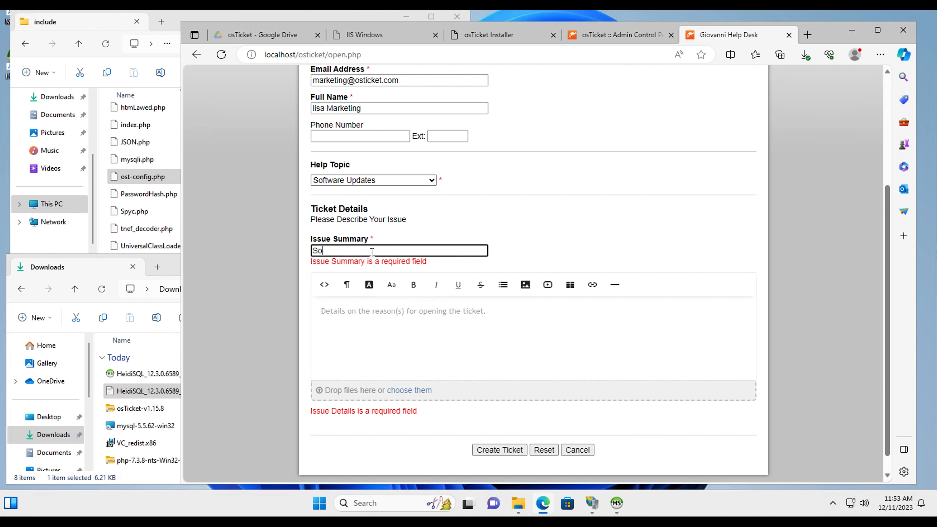
pyautogui.write('ftware update for new compuyter')
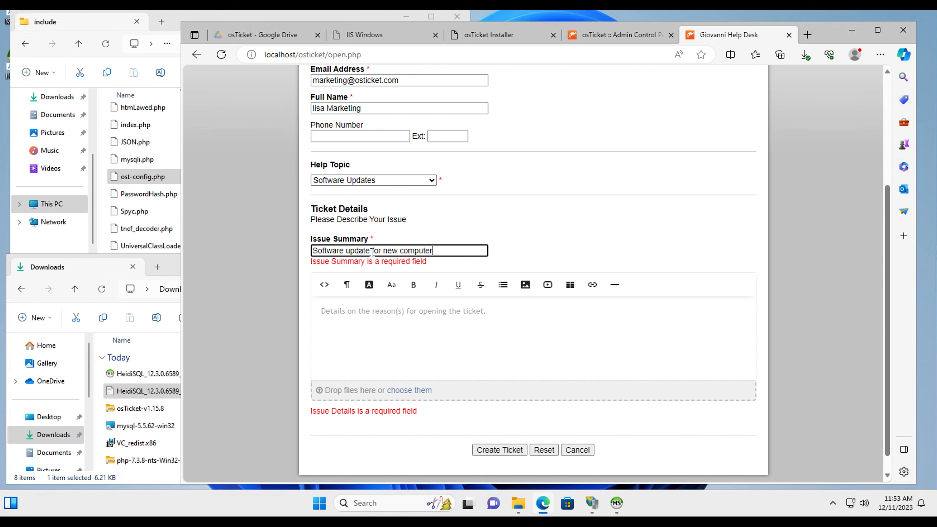
# Describe needing help linking the new Mac to mobile for updates, and create the ticket
pyautogui.click(385, 329)
pyautogui.write('I got a new ')
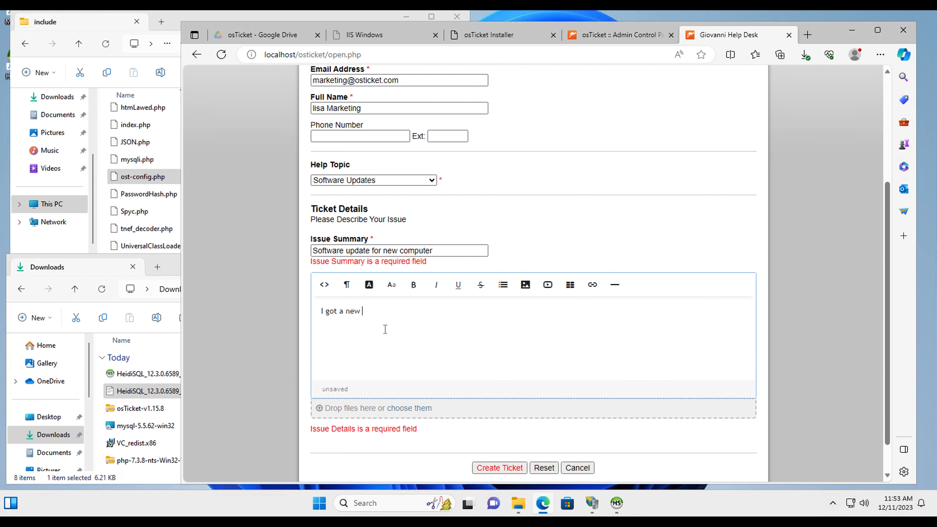
pyautogui.write("mac and I don't know how to use it, ")
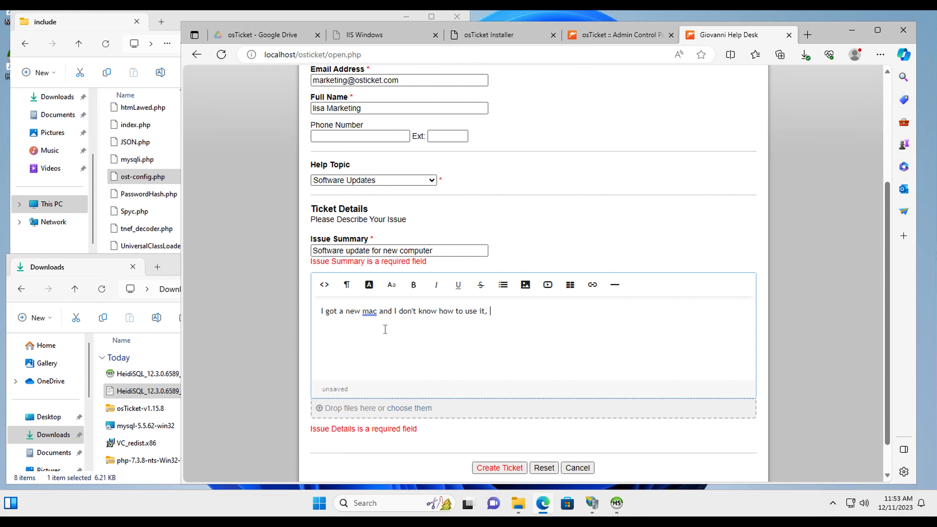
pyautogui.write('how do I link this computer to mobi')
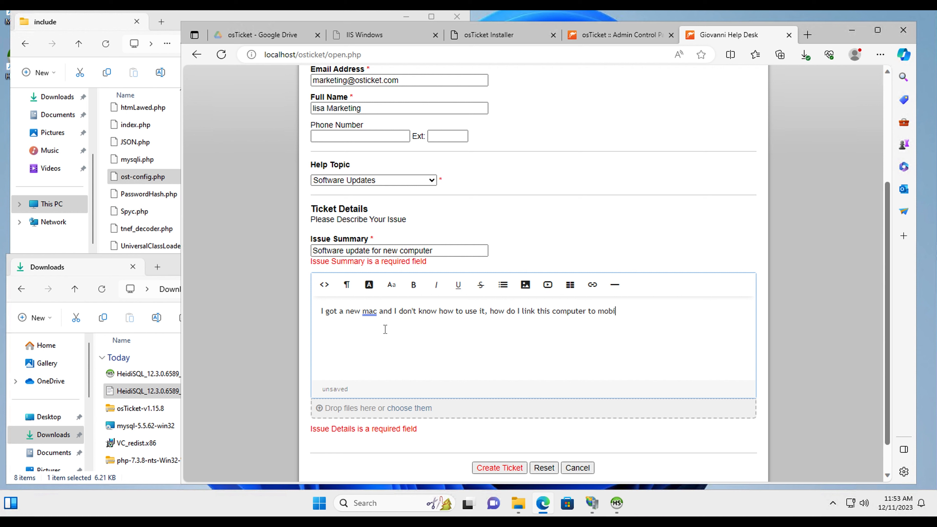
pyautogui.write('le')
pyautogui.write(' iron')
pyautogui.write(' so t')
pyautogui.press('BackSpace')
pyautogui.write('so thhat you can')
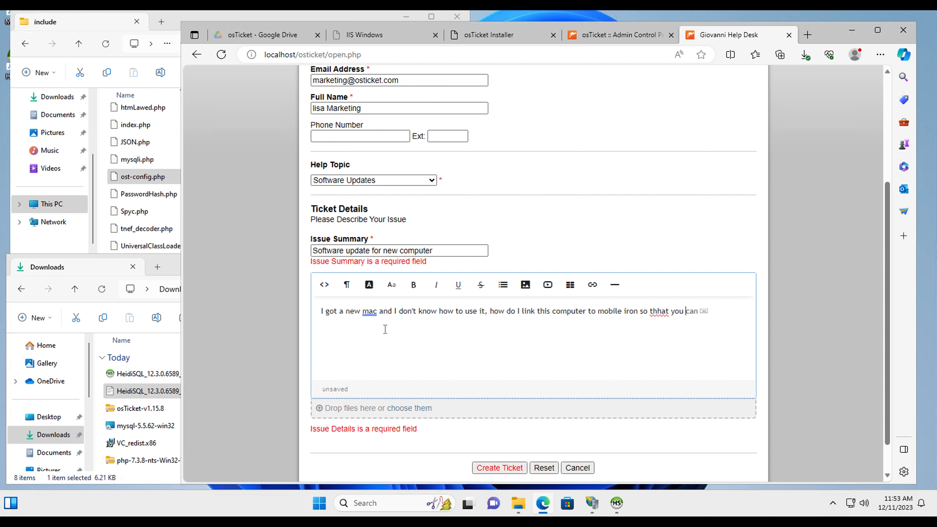
pyautogui.write(' do the updates.')
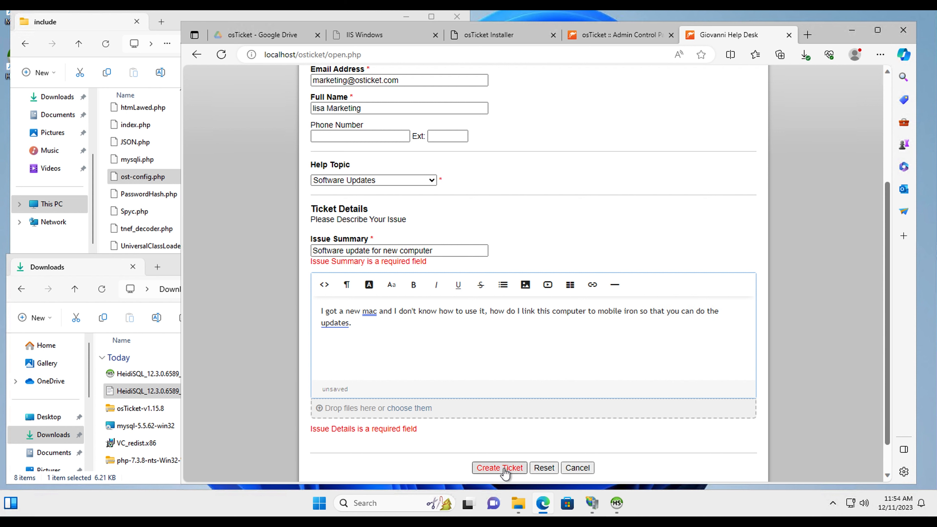
pyautogui.click(503, 469)
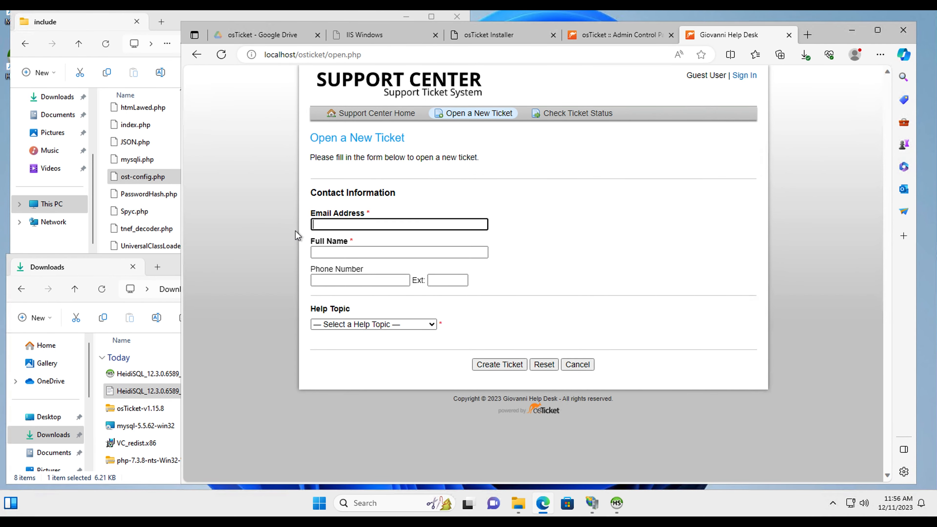
# Enter the HR requester's e-mail and name and choose the Onboarding help topic
pyautogui.click(338, 223)
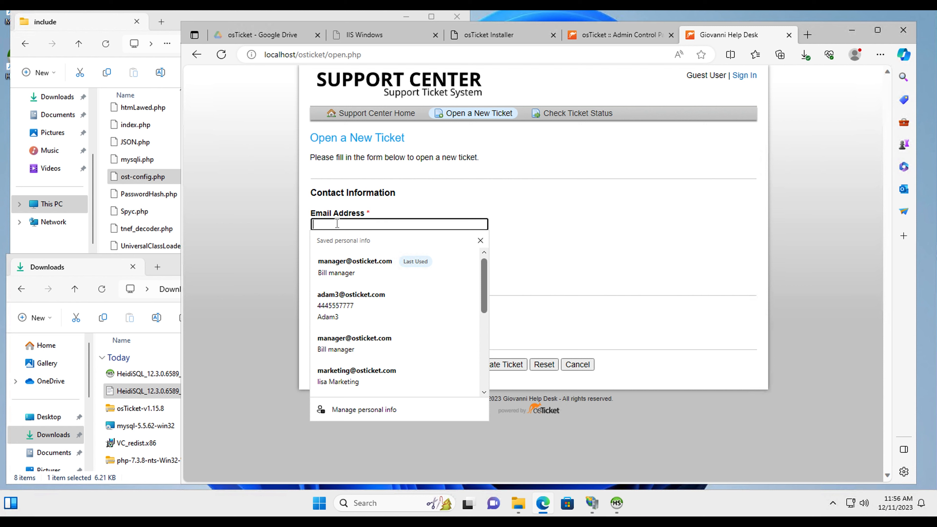
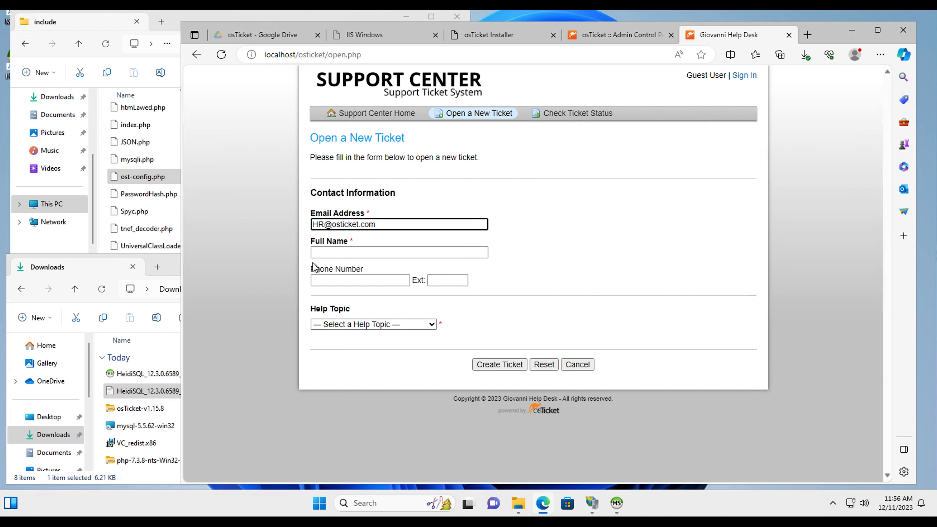
pyautogui.click(330, 251)
pyautogui.write('melony HR')
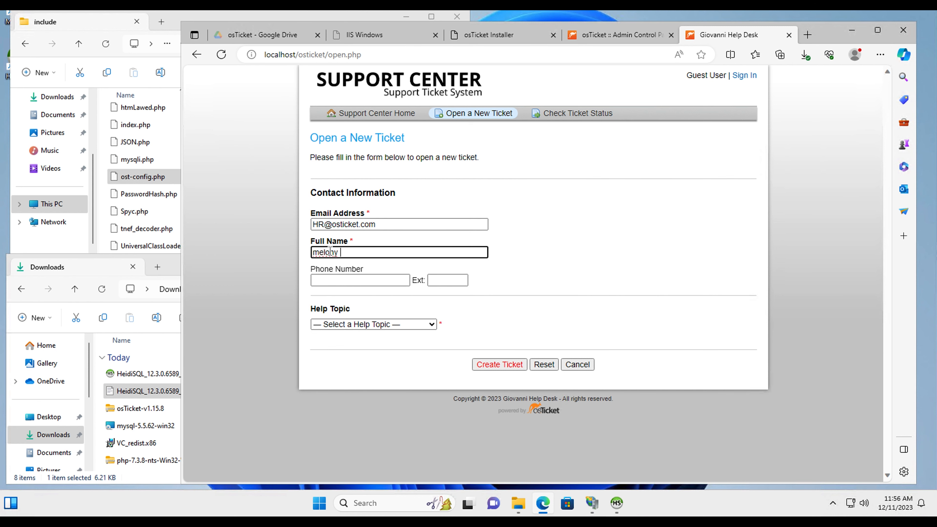
pyautogui.click(365, 324)
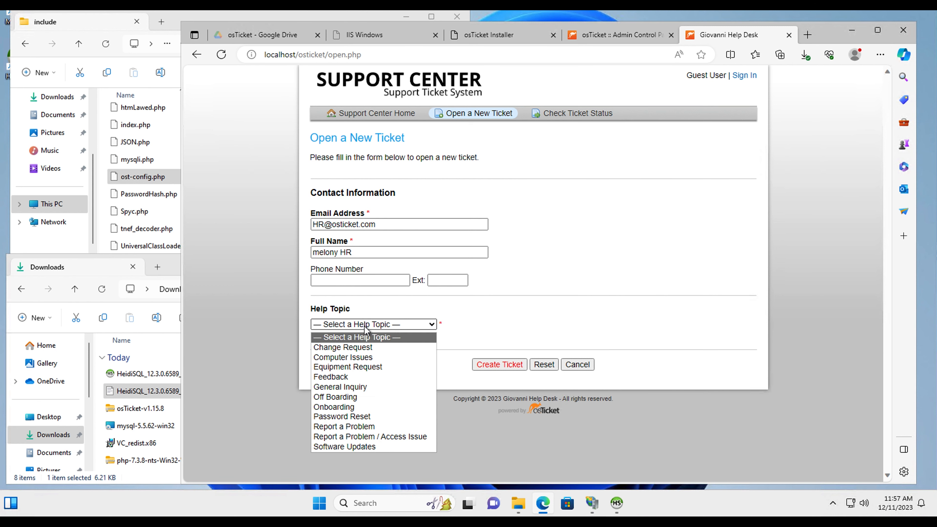
pyautogui.click(352, 407)
pyautogui.click(493, 369)
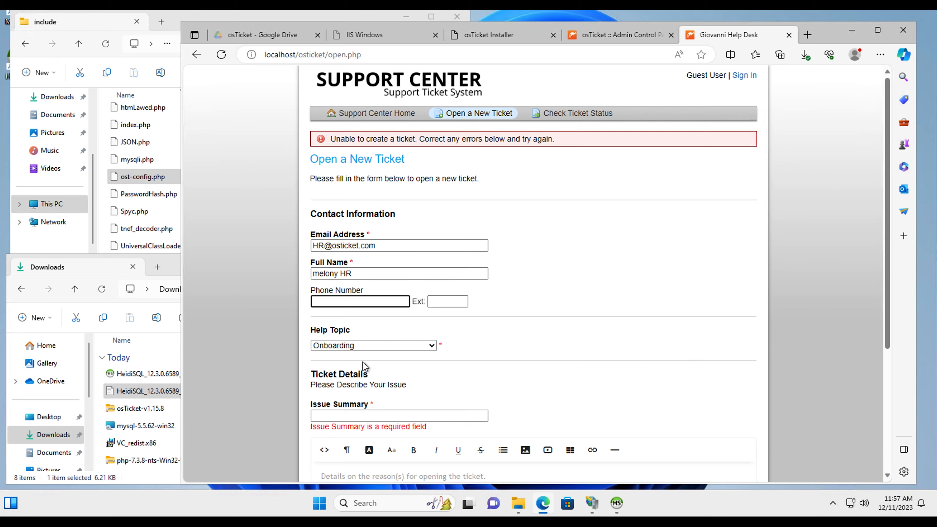
# Enter summary 'New recruite' and details about ordering the new recruit's equipment, fixing typos
pyautogui.scroll(-4, 364, 363)
pyautogui.click(352, 262)
pyautogui.write('N')
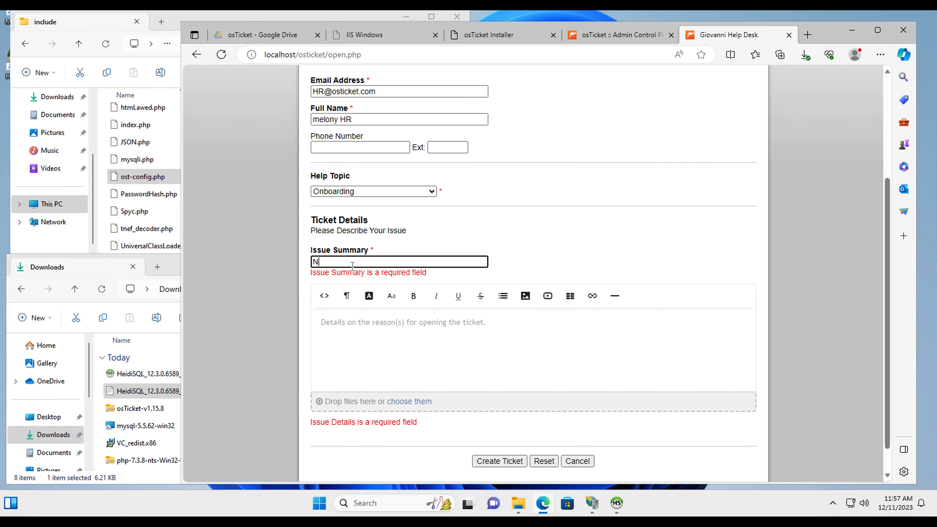
pyautogui.write('ew recruite')
pyautogui.click(361, 332)
pyautogui.write('I')
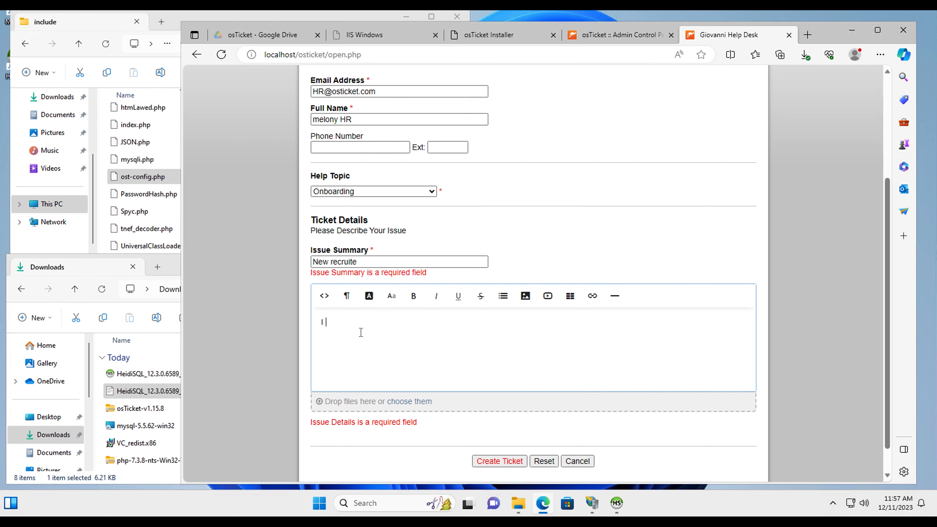
pyautogui.write(' hhave a new recruit starting next week and wee need ')
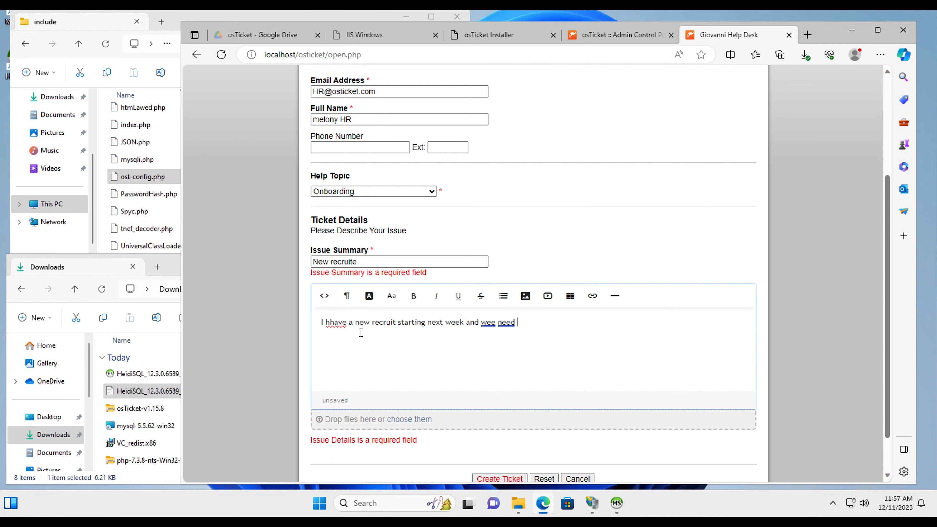
pyautogui.write('to order his equipment and')
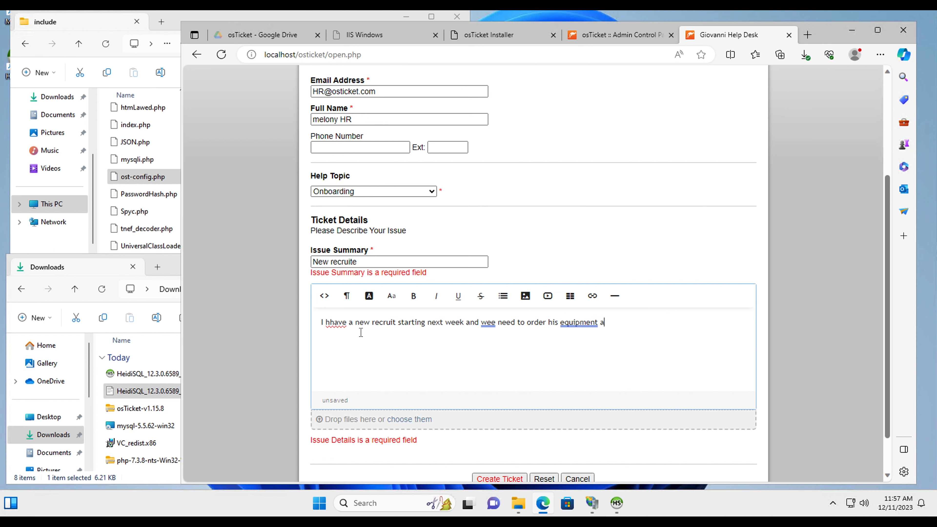
pyautogui.rightClick(489, 326)
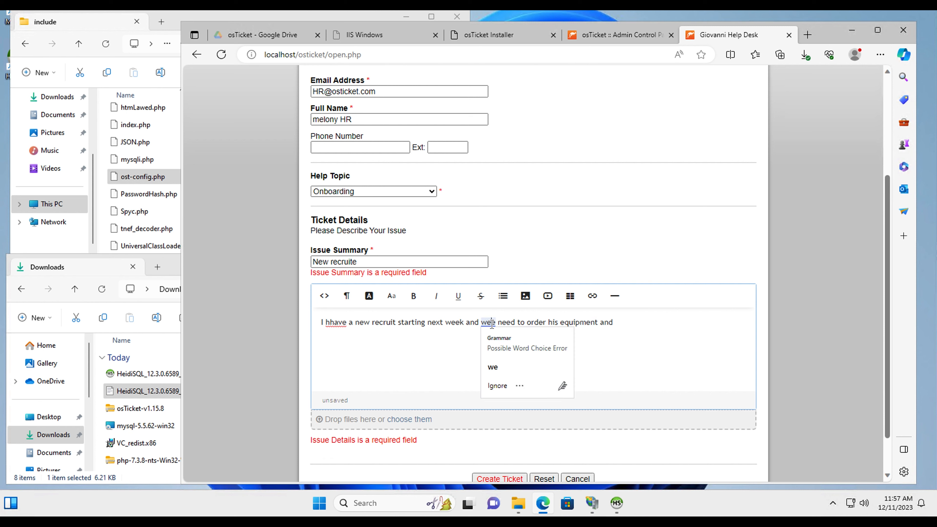
pyautogui.click(494, 366)
pyautogui.rightClick(331, 323)
pyautogui.click(341, 366)
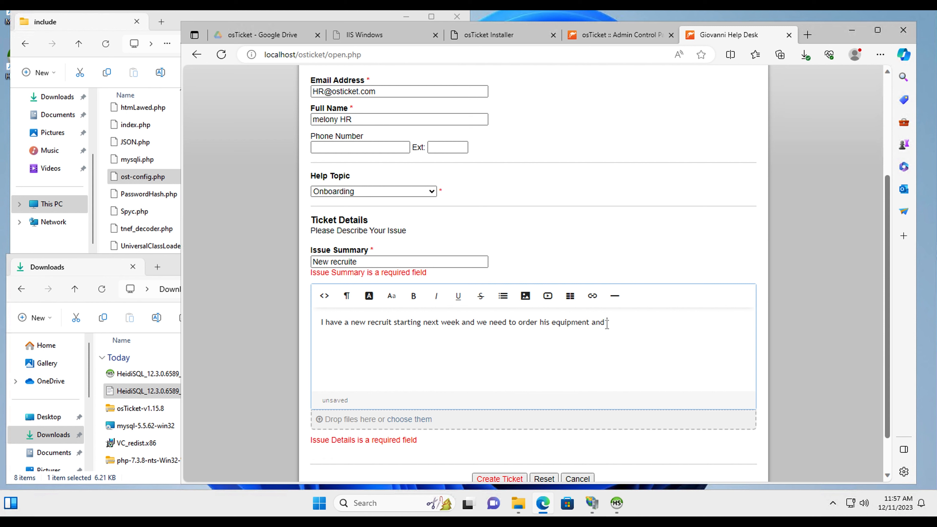
# Finish the details with 'and software licenses' and create the ticket
pyautogui.write('s software licenses.')
pyautogui.scroll(-1, 603, 431)
pyautogui.scroll(2, 603, 431)
pyautogui.scroll(2, 603, 430)
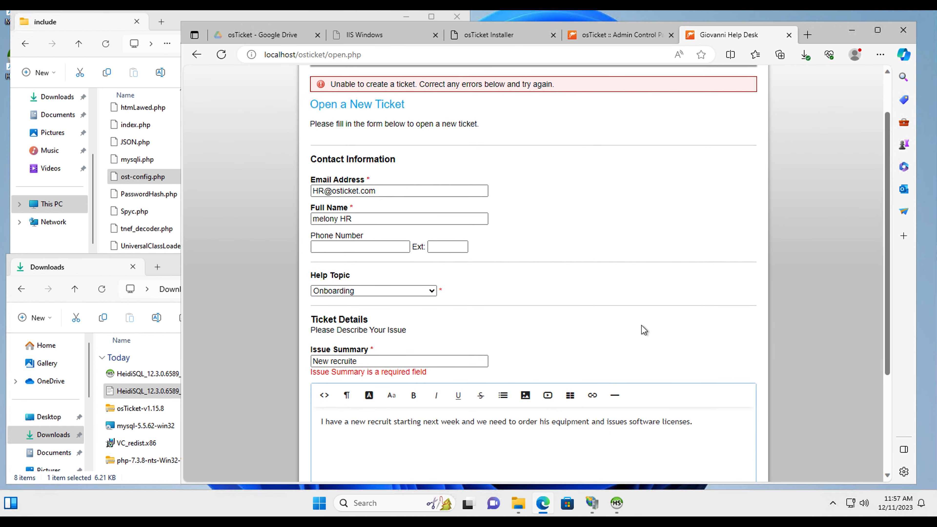
pyautogui.scroll(1, 642, 329)
pyautogui.scroll(-2, 644, 330)
pyautogui.scroll(-2, 644, 330)
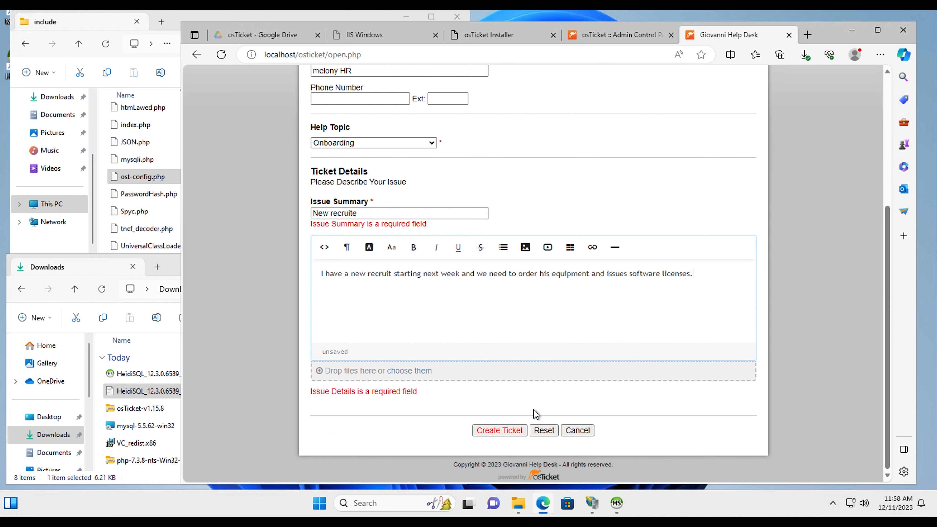
pyautogui.click(504, 431)
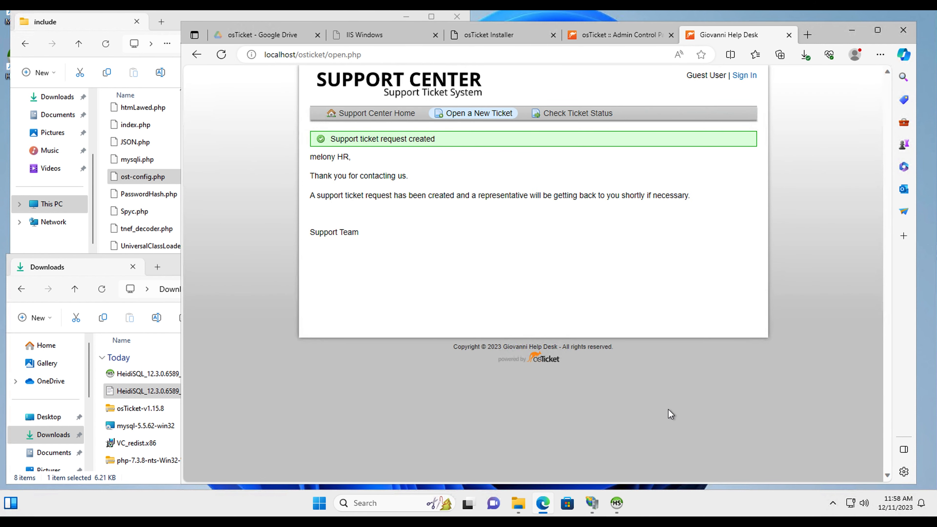
# View the Agent Panel's open tickets queue, then bring IIS Manager to the front
pyautogui.click(620, 35)
pyautogui.click(703, 97)
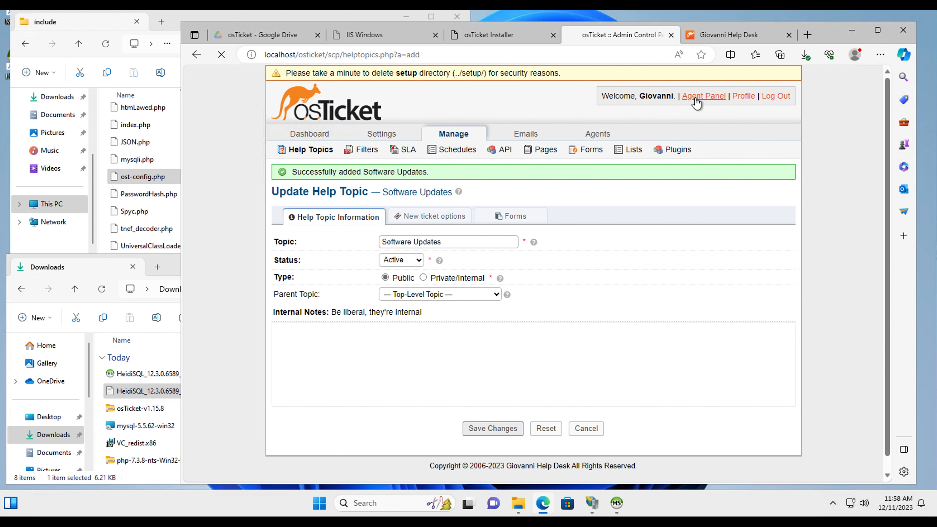
pyautogui.moveTo(616, 137)
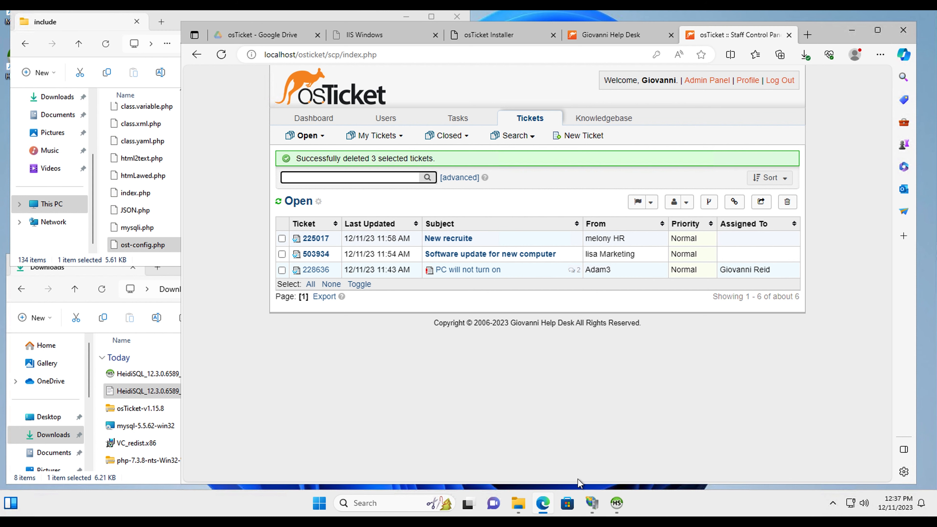
pyautogui.click(597, 511)
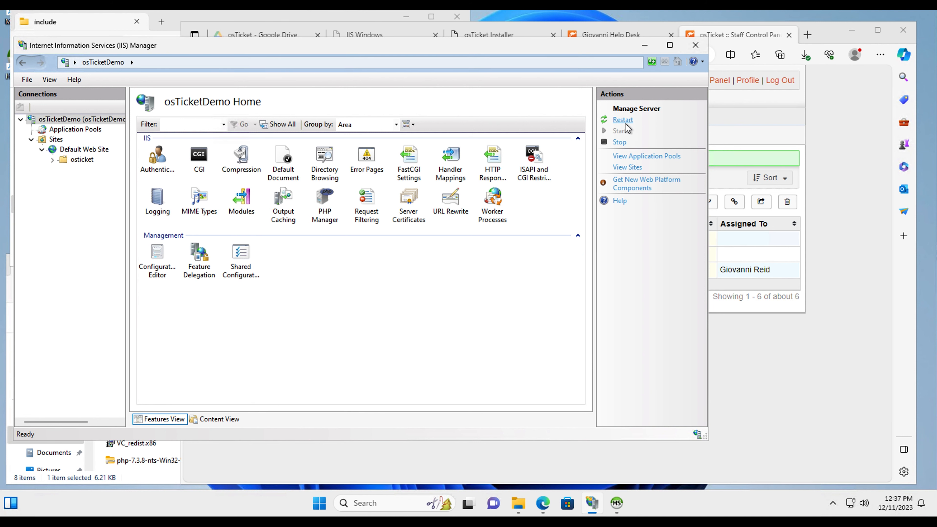
pyautogui.click(752, 360)
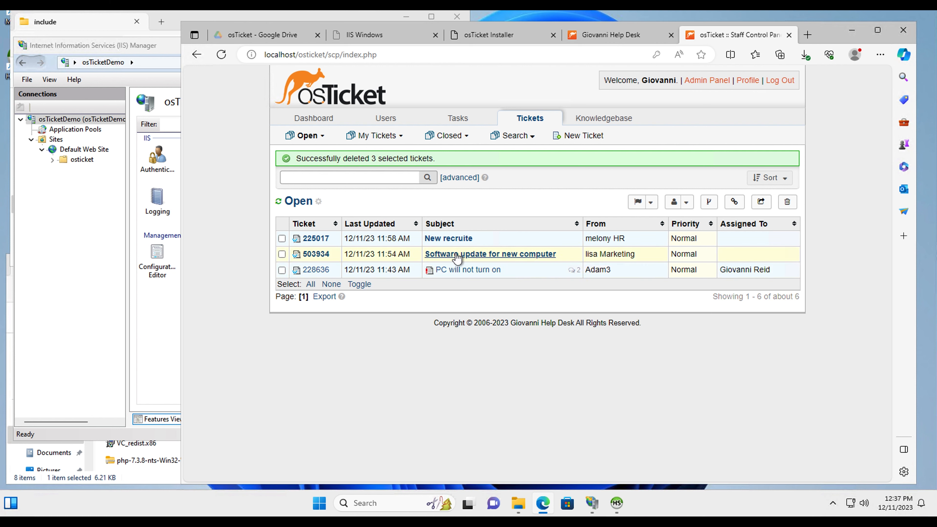
pyautogui.click(492, 258)
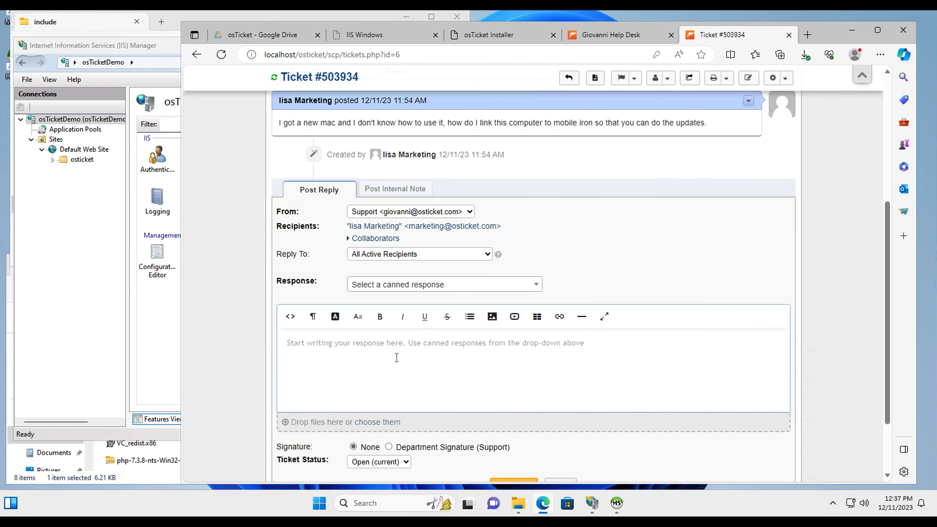
pyautogui.write('Please')
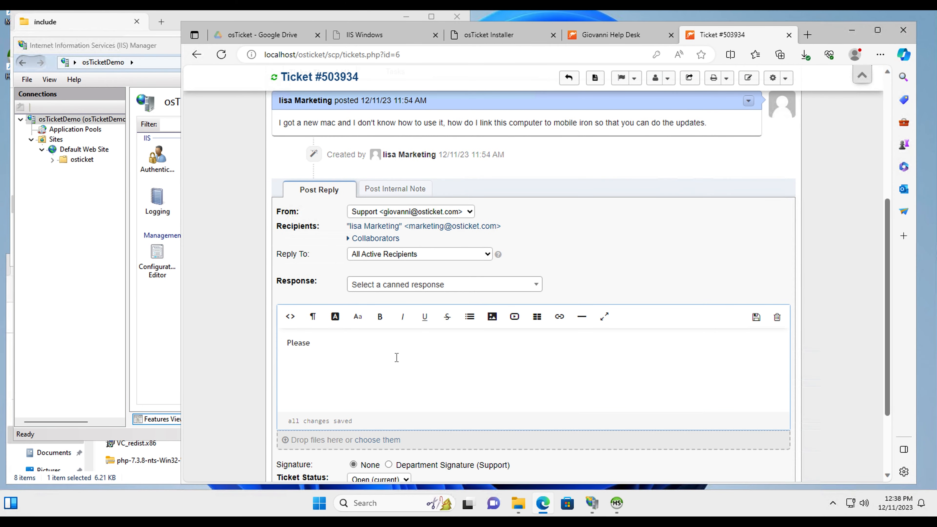
pyautogui.write(' use this link "mobileiron.com')
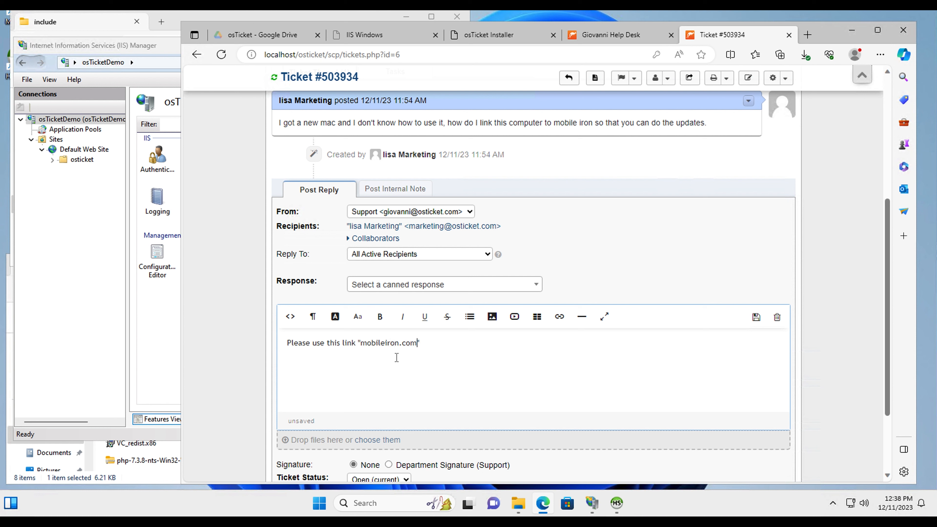
pyautogui.write('https://')
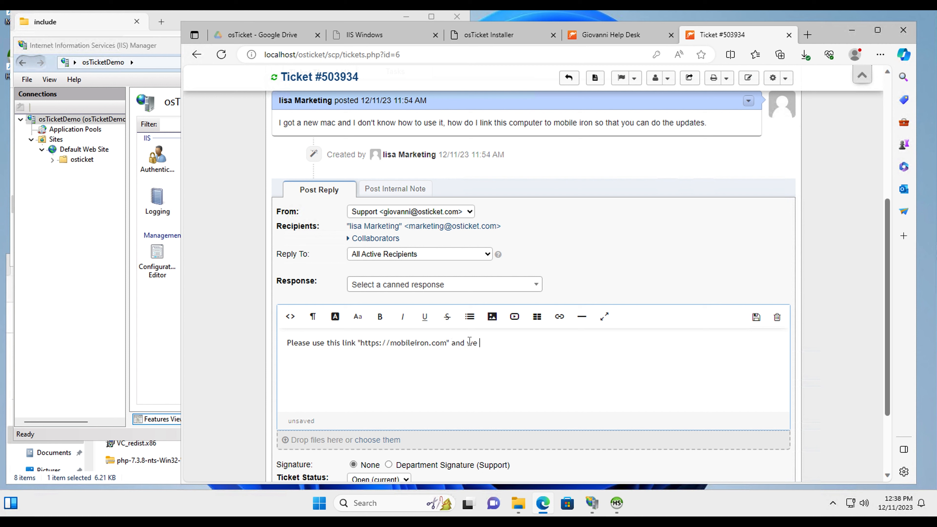
pyautogui.write('ld see you in the dashboard')
pyautogui.press('Tab')
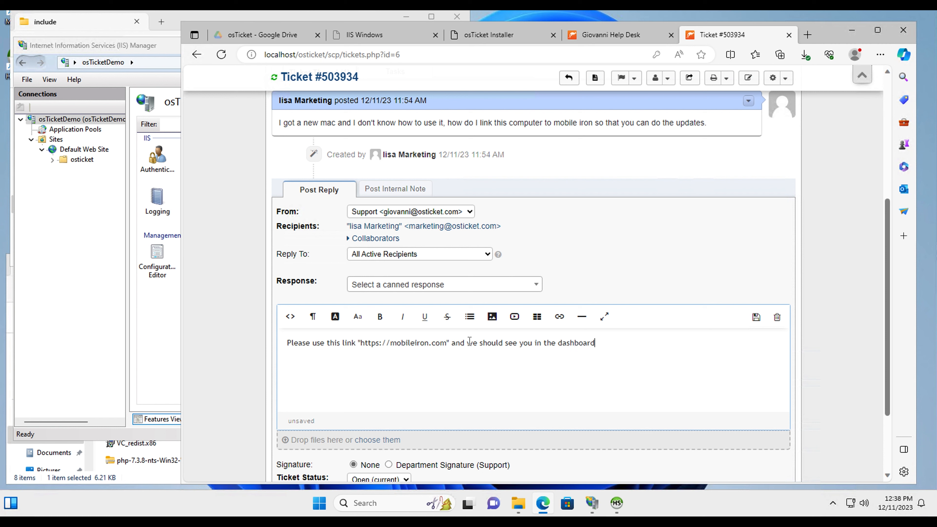
pyautogui.write('once it it completed and we will get your computer upto')
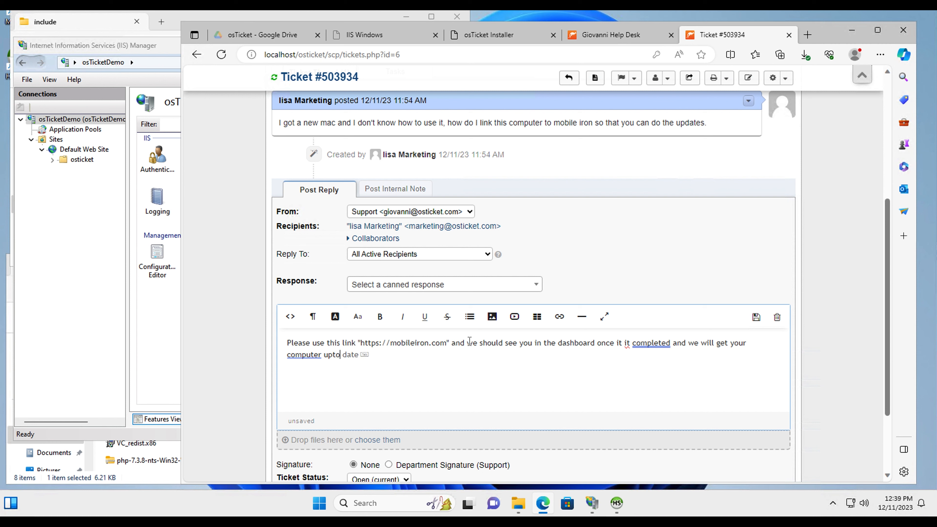
pyautogui.write('date as soon as pos')
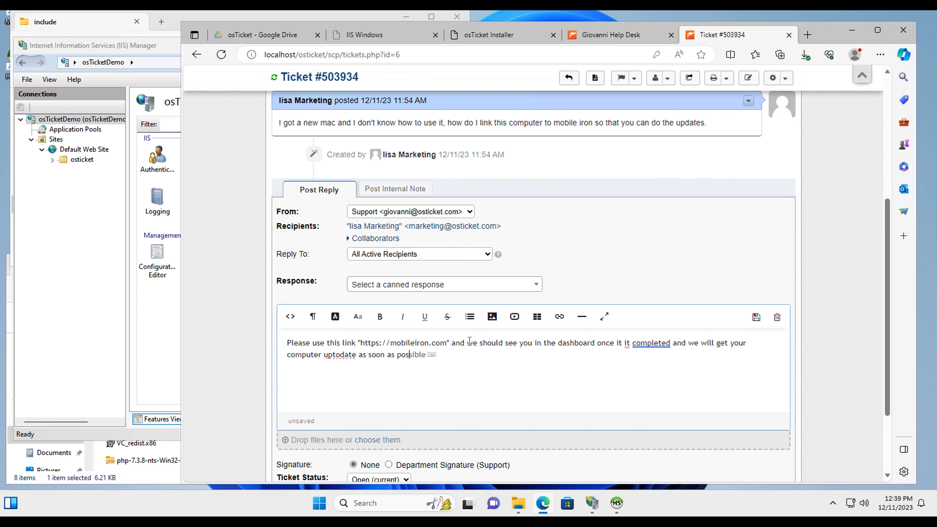
pyautogui.write('sib')
pyautogui.press('Tab')
# Finish the reply sentence and correct its typos, including the duplicated 'it'
pyautogui.press('BackSpace')
pyautogui.write('.')
pyautogui.click(333, 357)
pyautogui.click(342, 356)
pyautogui.click(625, 343)
pyautogui.click(642, 364)
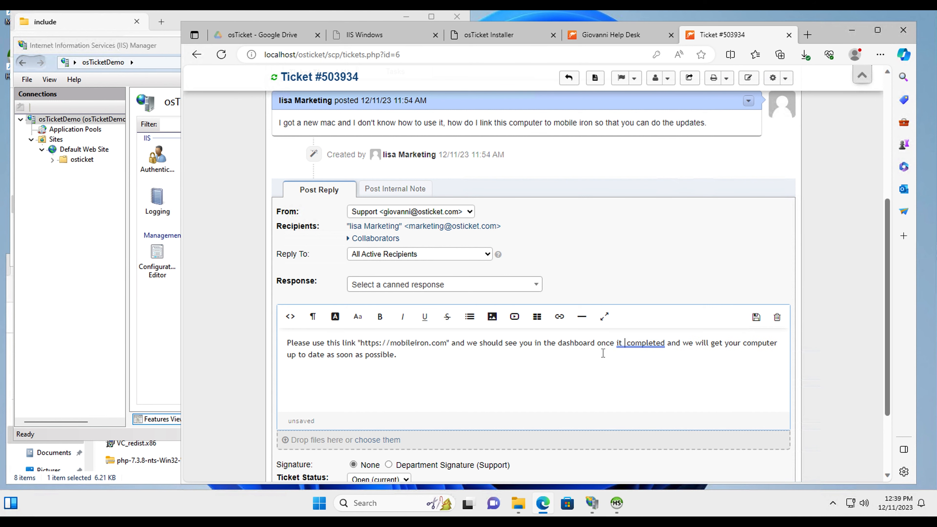
pyautogui.write('is')
pyautogui.scroll(-3, 455, 360)
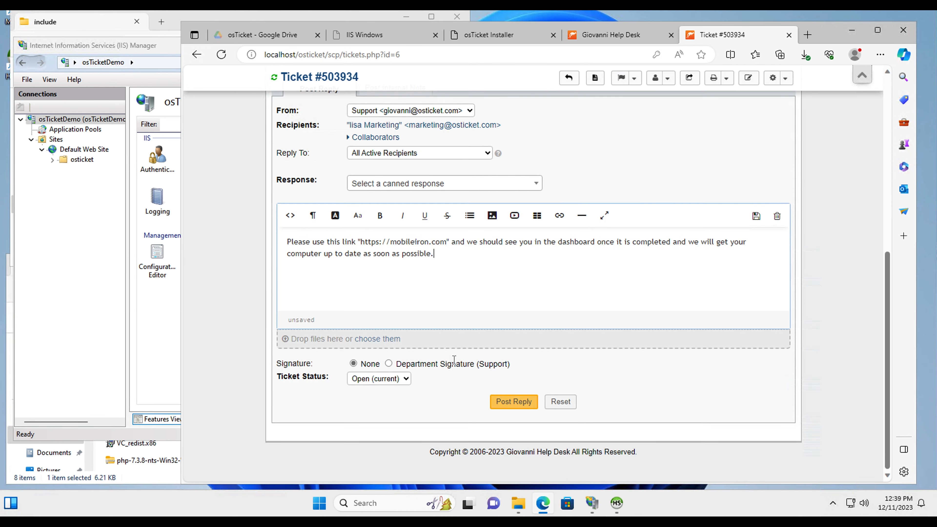
pyautogui.scroll(10, 435, 318)
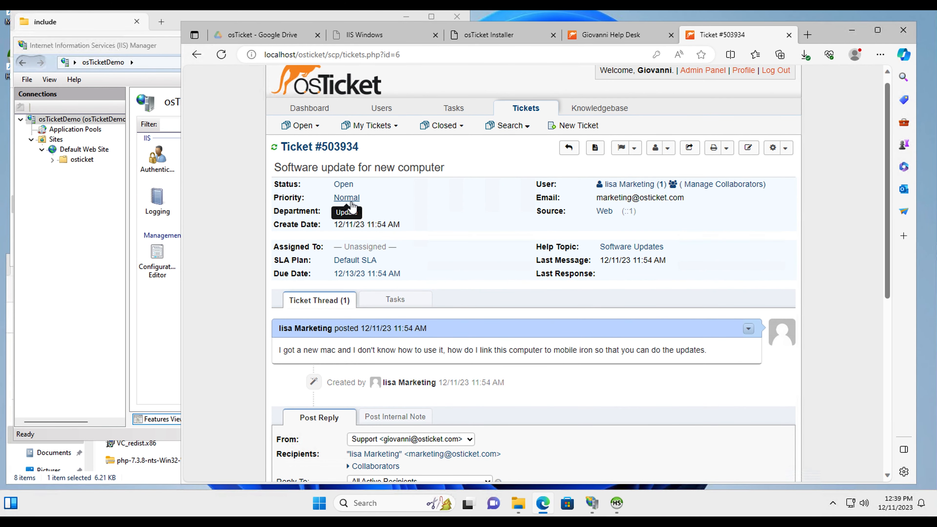
# Set the ticket's priority to Low and its SLA plan to SEV-C
pyautogui.click(355, 201)
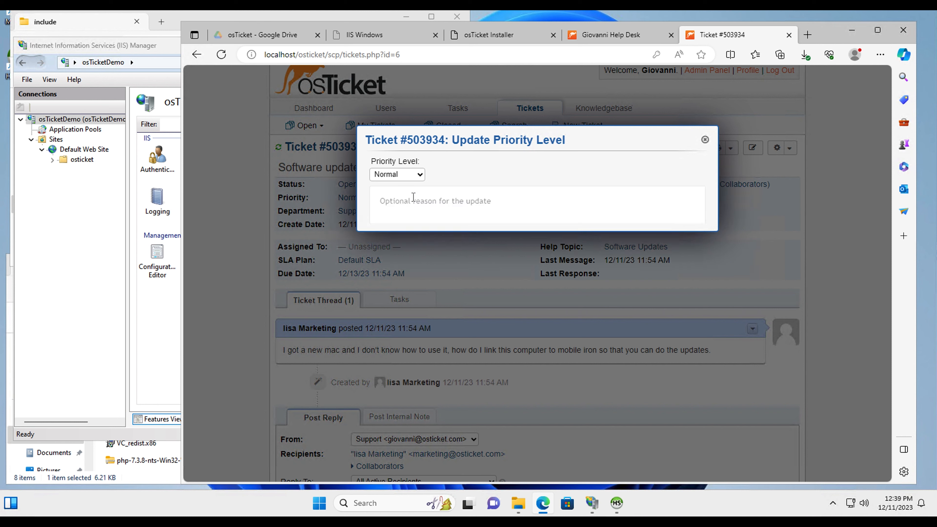
pyautogui.click(415, 175)
pyautogui.click(404, 199)
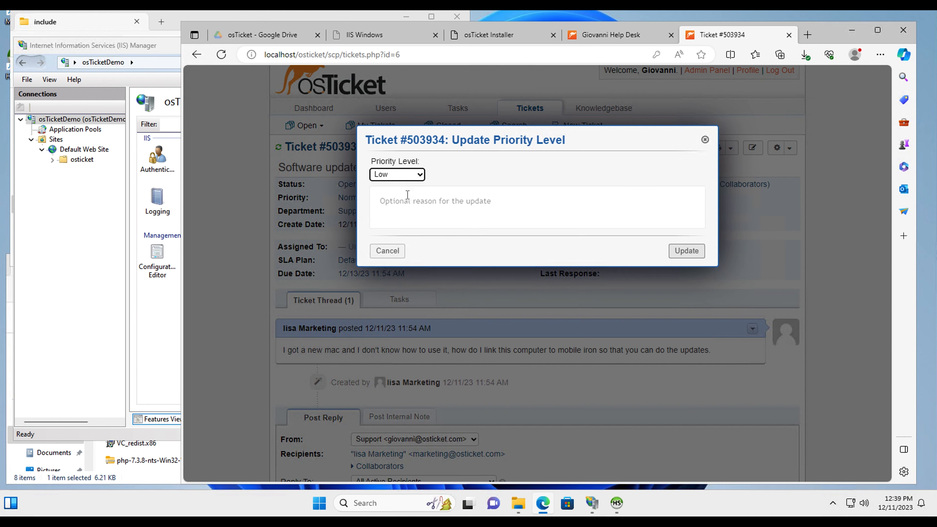
pyautogui.click(687, 251)
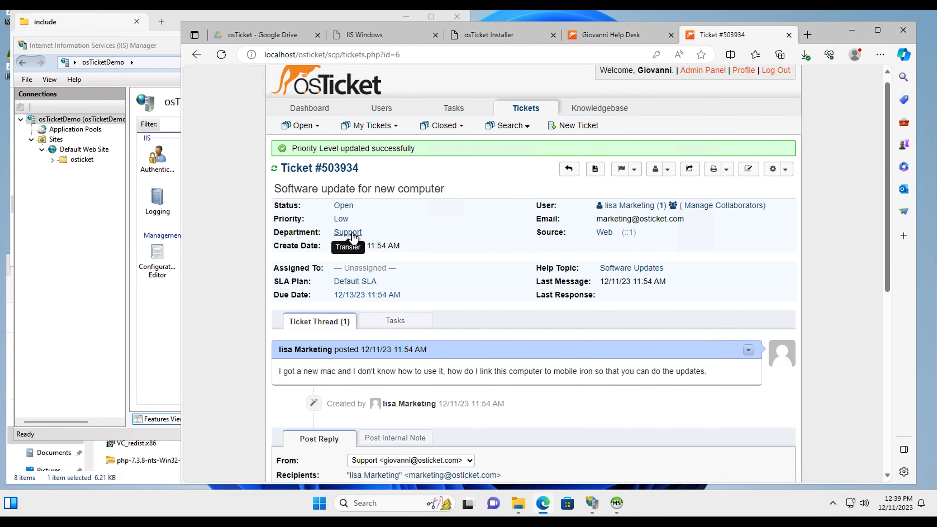
pyautogui.click(351, 233)
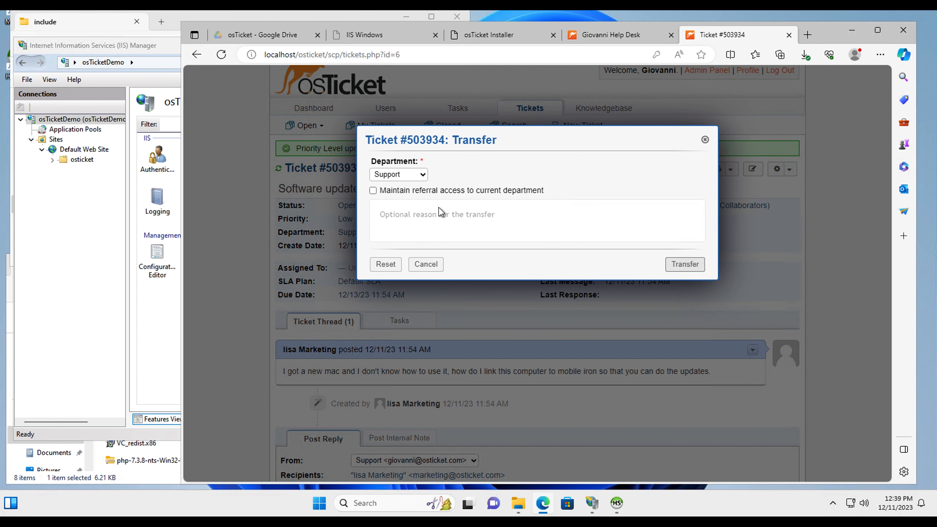
pyautogui.click(705, 144)
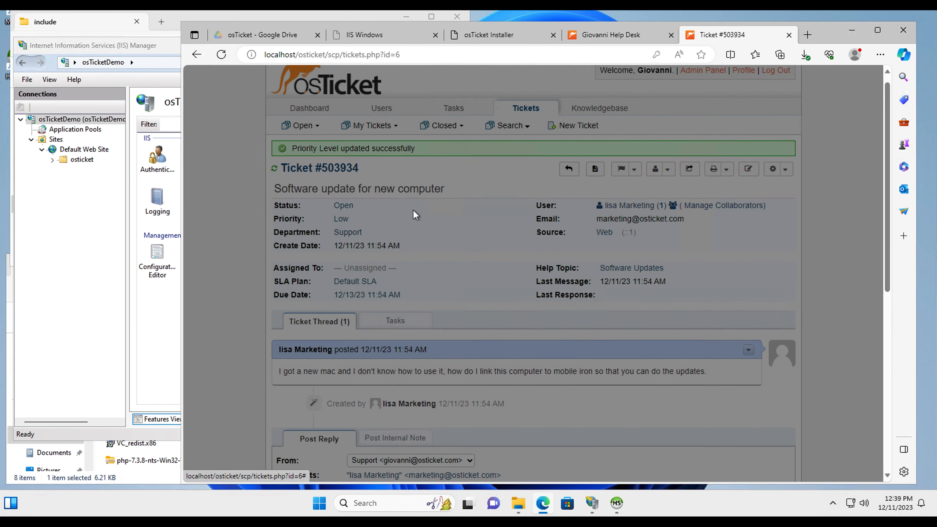
pyautogui.click(356, 283)
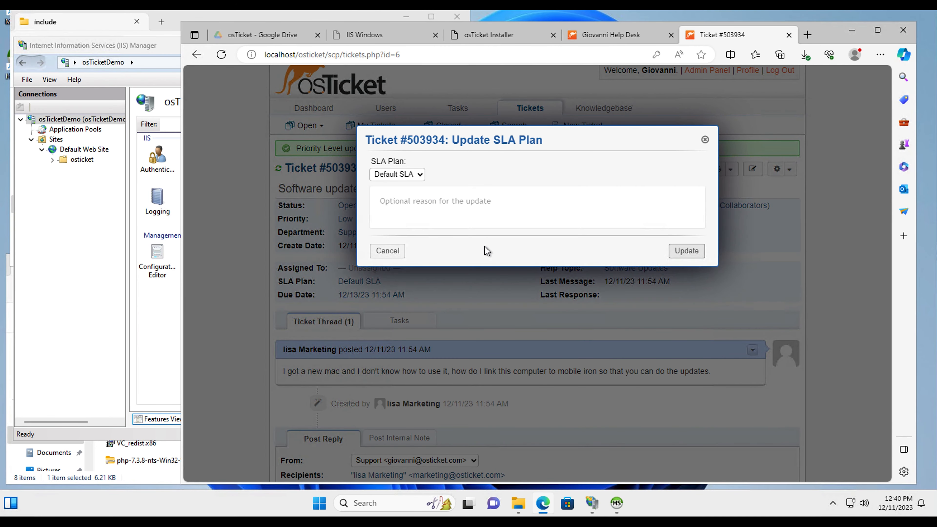
pyautogui.click(407, 182)
pyautogui.click(398, 215)
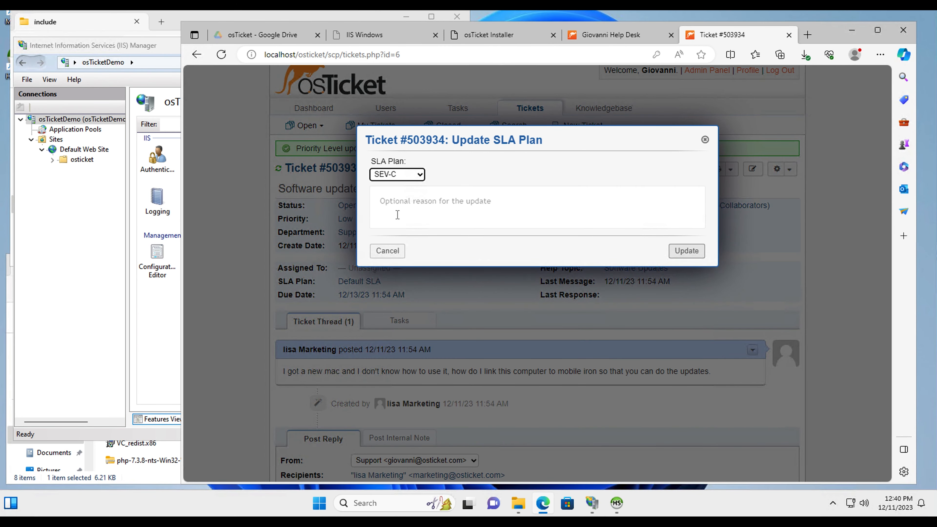
pyautogui.click(686, 251)
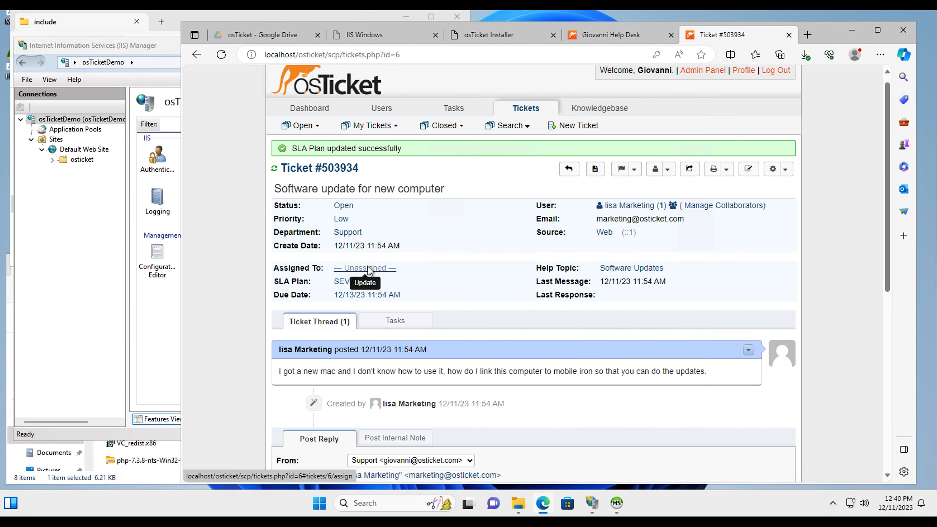
# Assign ticket #503934 to yourself
pyautogui.click(370, 269)
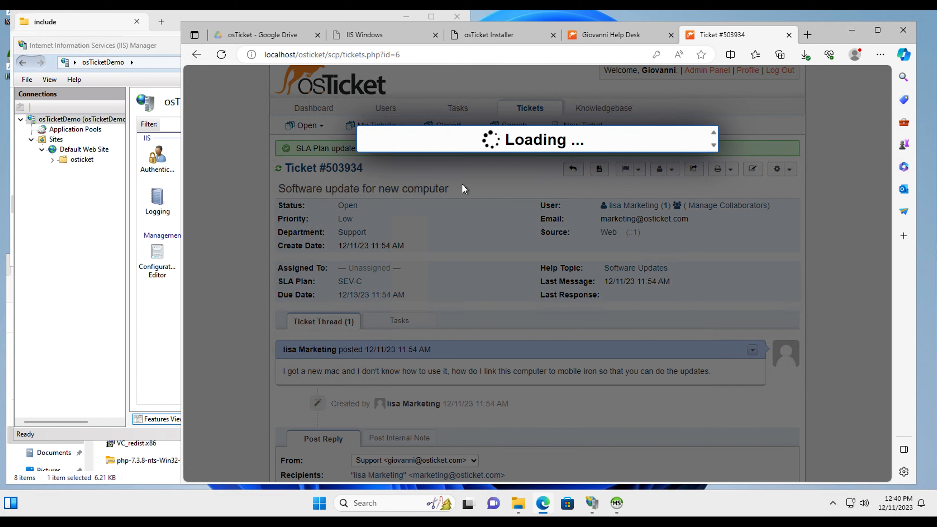
pyautogui.click(434, 178)
pyautogui.click(412, 213)
pyautogui.click(690, 256)
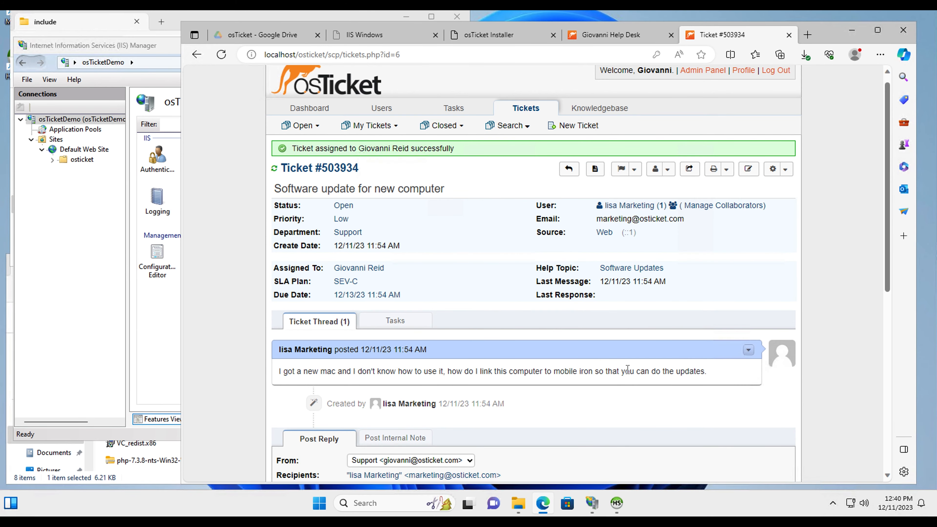
# Post the reply with Resolved status, then open the New recruite ticket
pyautogui.scroll(-10, 629, 374)
pyautogui.click(368, 380)
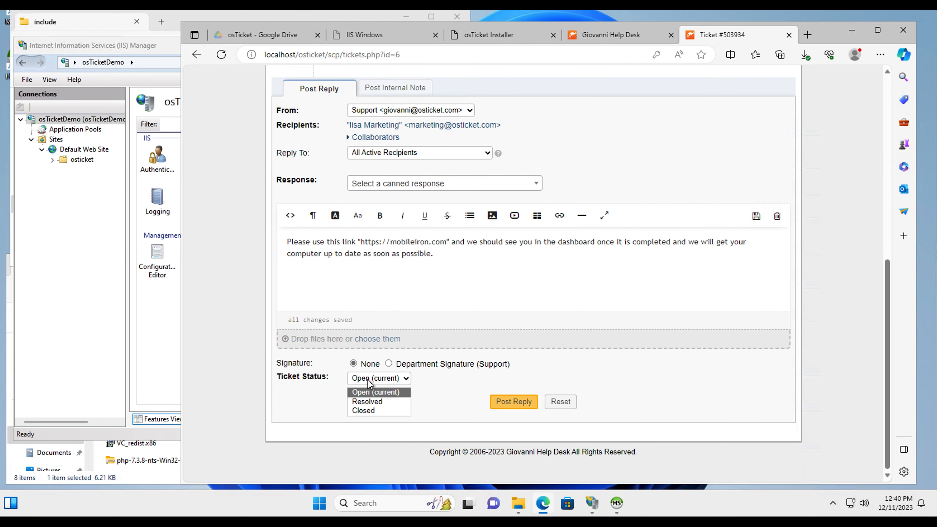
pyautogui.click(368, 403)
pyautogui.click(513, 403)
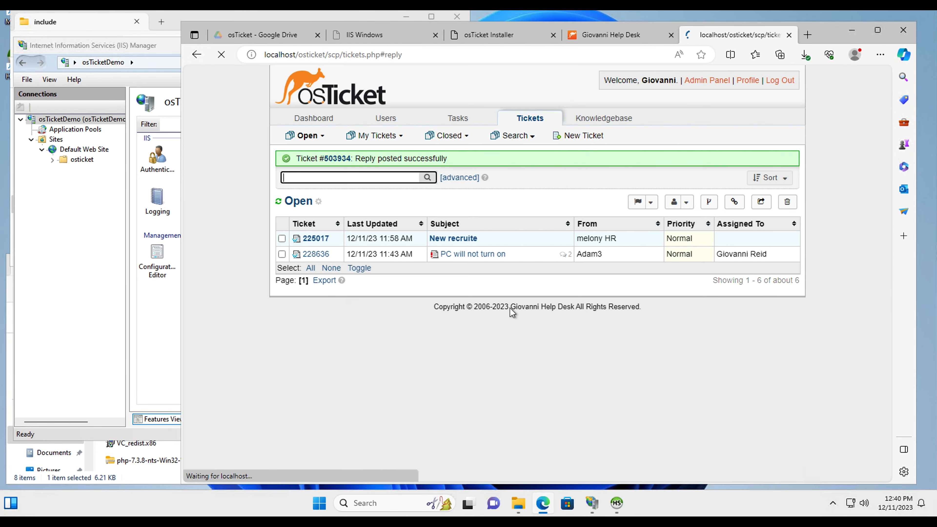
pyautogui.click(459, 240)
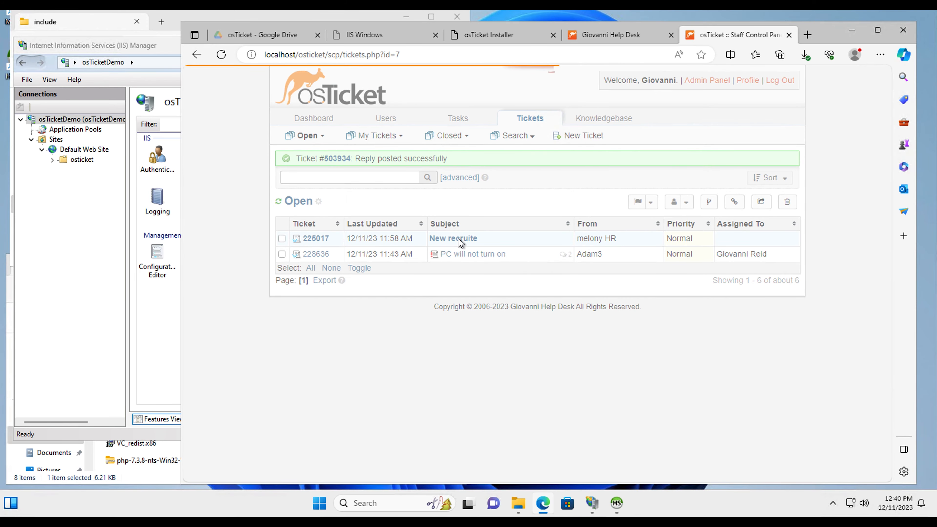
# Set ticket #225017's priority to High and its SLA plan to SEV-B
pyautogui.scroll(5, 459, 239)
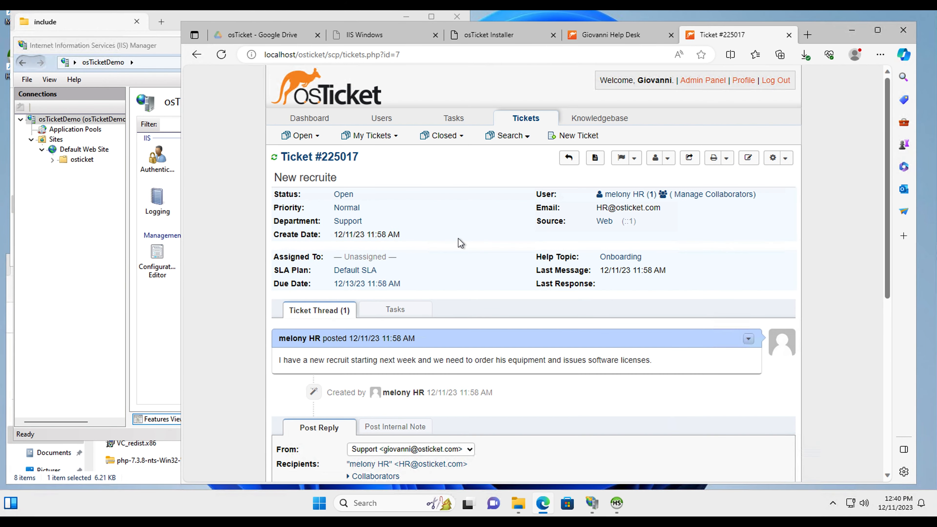
pyautogui.click(349, 208)
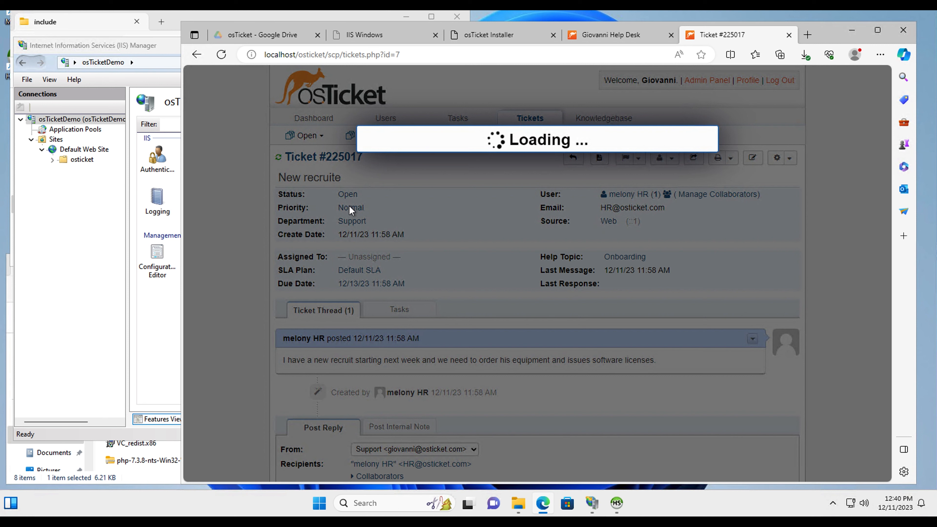
pyautogui.click(397, 175)
pyautogui.click(394, 214)
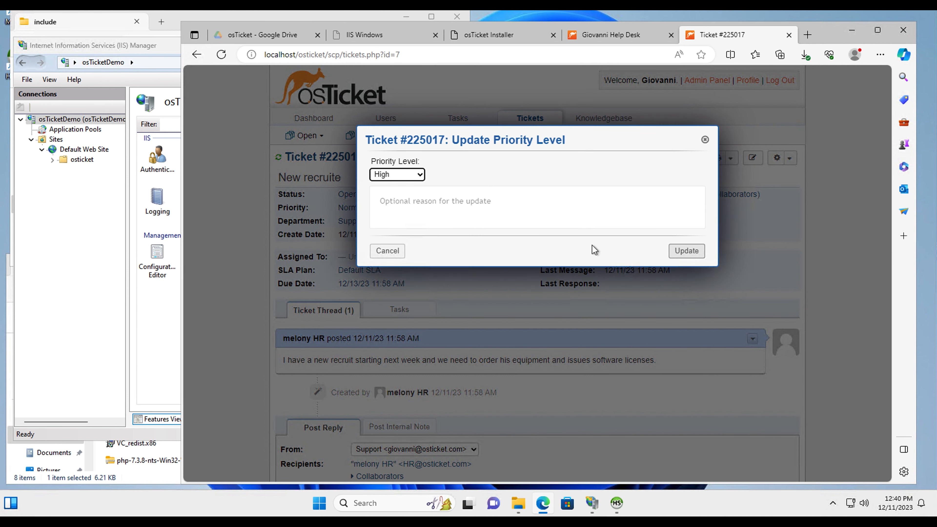
pyautogui.click(691, 252)
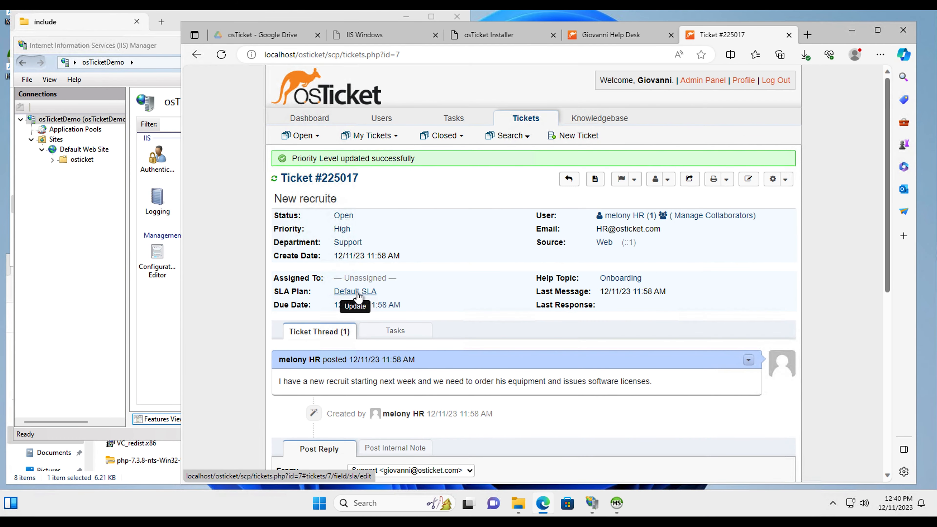
pyautogui.click(357, 292)
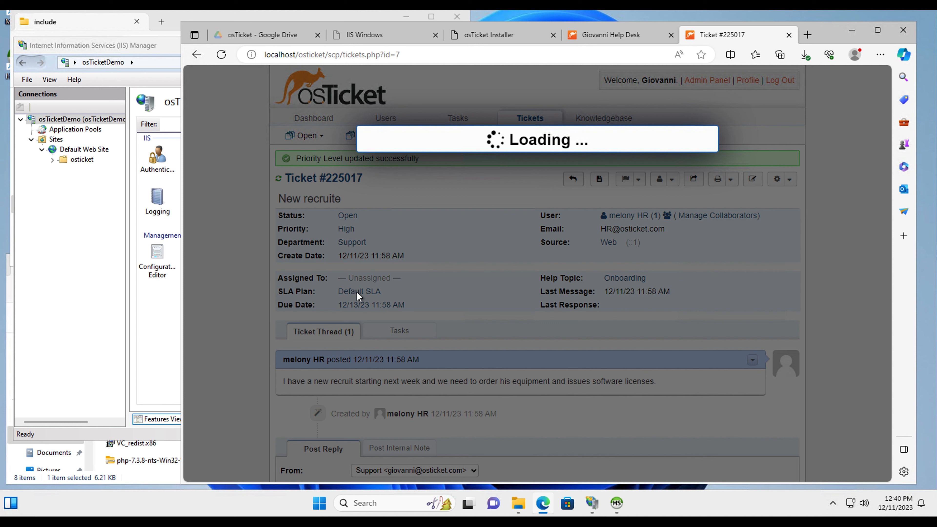
pyautogui.click(413, 177)
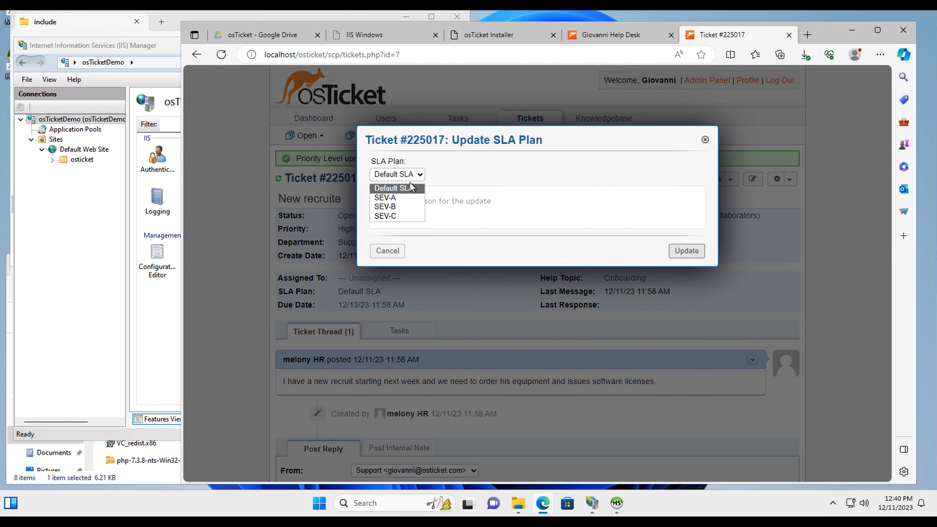
pyautogui.click(400, 207)
pyautogui.click(686, 251)
# Assign the ticket to the other agent and return to the ticket list
pyautogui.click(369, 278)
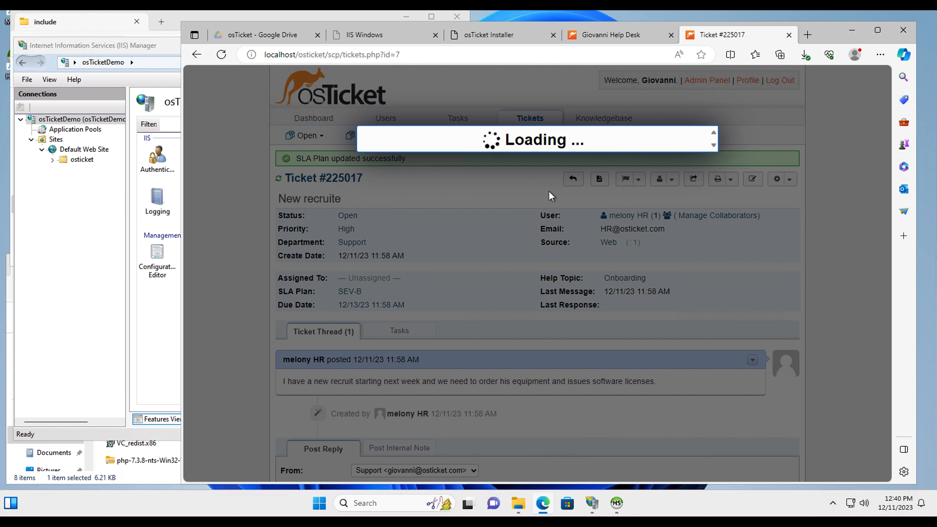
pyautogui.click(407, 174)
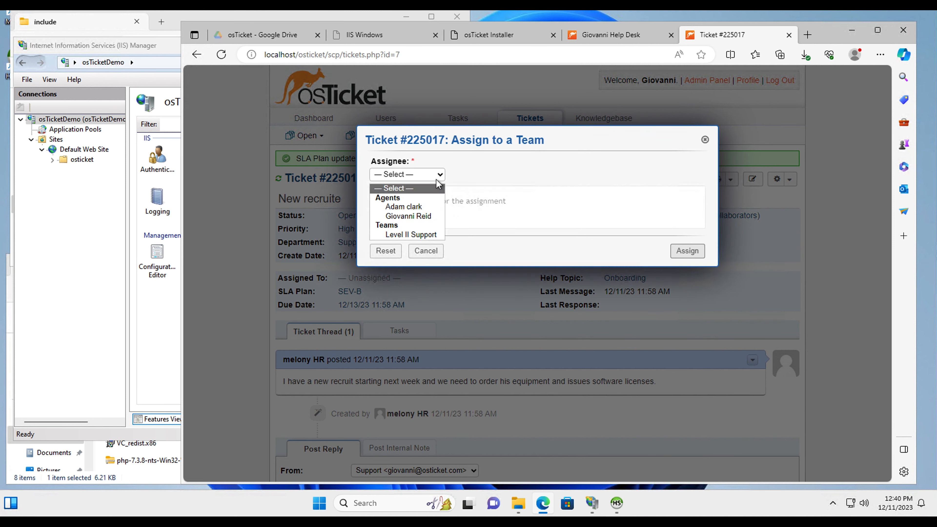
pyautogui.click(406, 206)
pyautogui.click(689, 252)
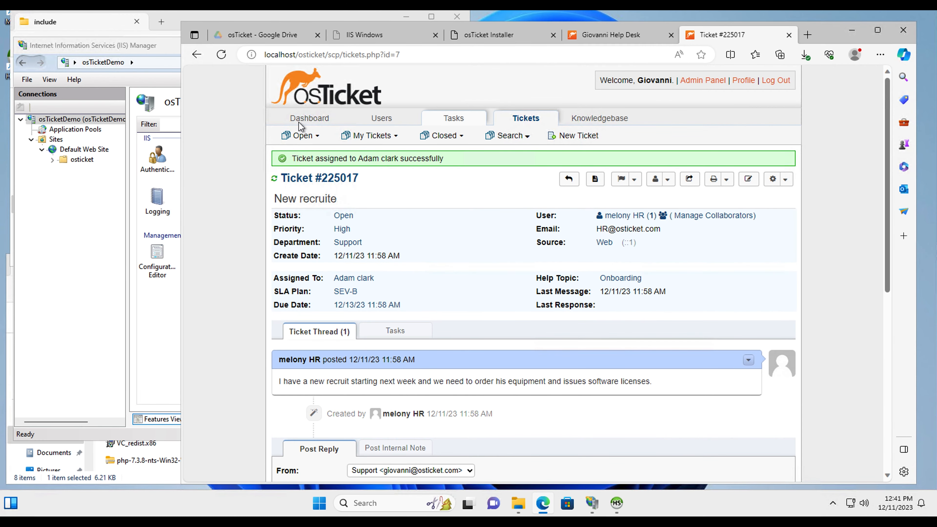
pyautogui.click(530, 122)
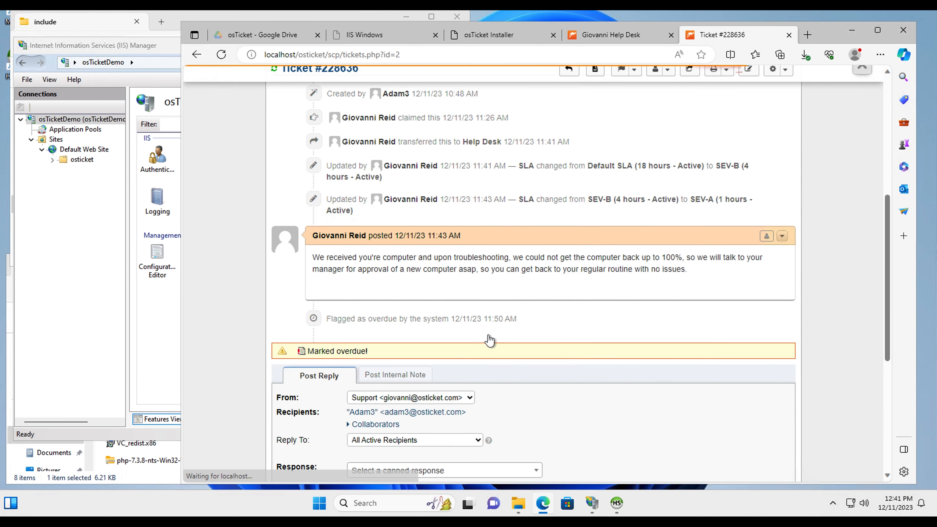
# Start the reply on overdue ticket #228636 by typing 'We' in the Post Reply editor
pyautogui.click(372, 383)
pyautogui.write('We')
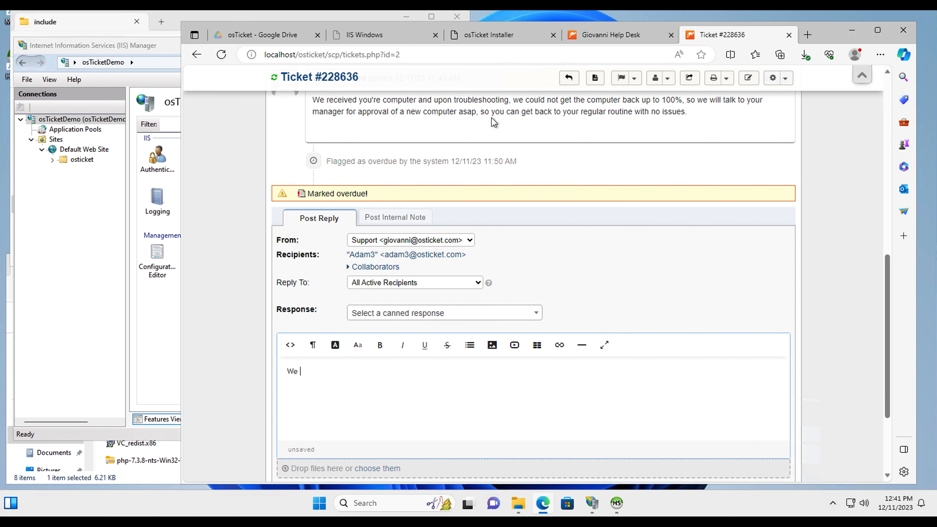
pyautogui.scroll(4, 509, 147)
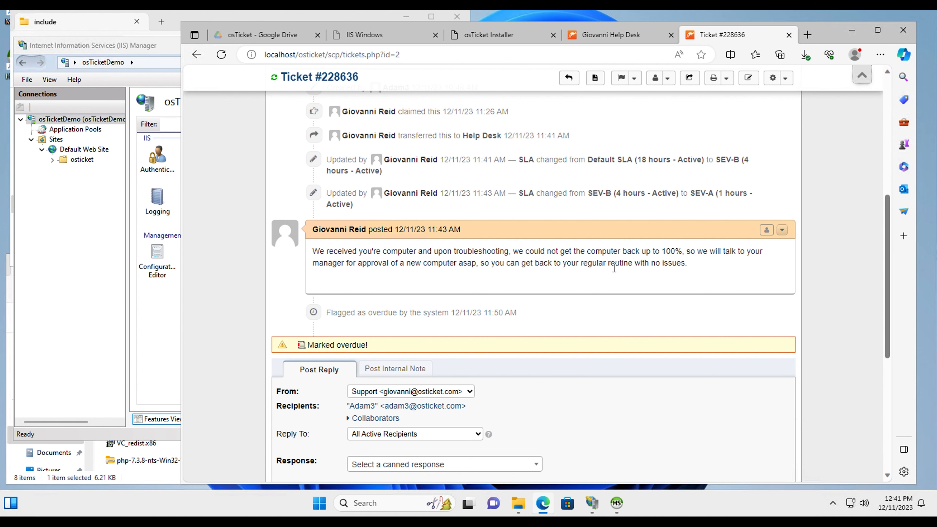
# Write 'Good day, The manager approved the new computer, so we will have it shipped within 2 business days…'
pyautogui.write('We')
pyautogui.press('BackSpace')
pyautogui.write('te')
pyautogui.write('e manager')
pyautogui.write(' approved the n')
pyautogui.write('ew comp')
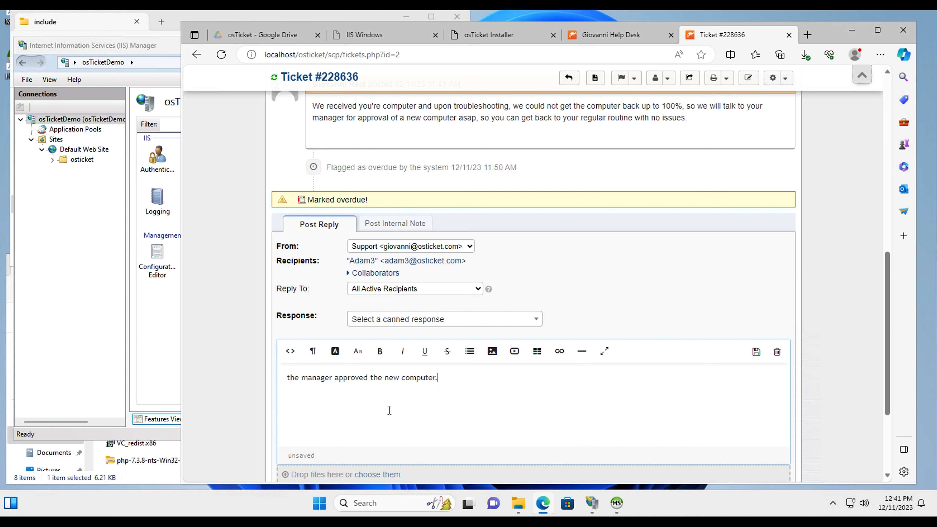
pyautogui.click(291, 377)
pyautogui.press('BackSpace')
pyautogui.write('Good ')
pyautogui.write('day,')
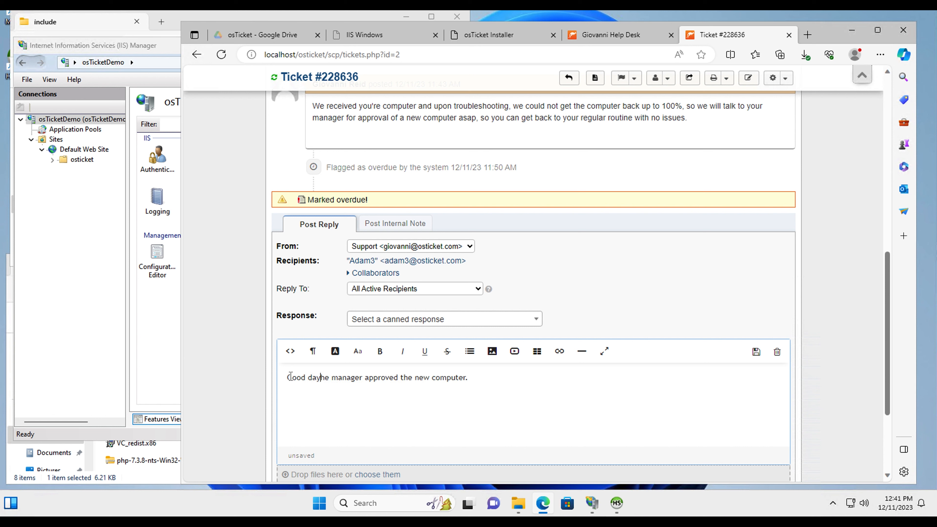
pyautogui.press('BackSpace')
pyautogui.write(', T')
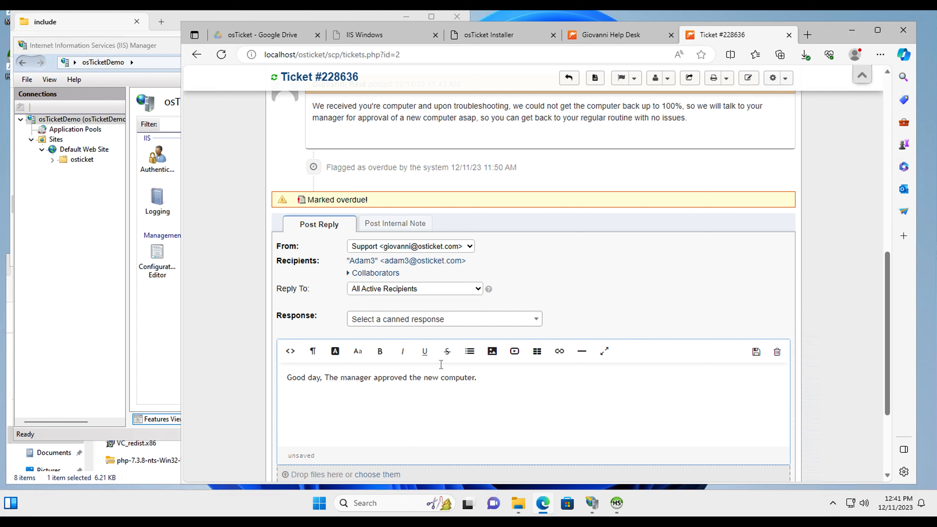
pyautogui.click(486, 379)
pyautogui.write('so we will have it shui')
pyautogui.press('BackSpace')
pyautogui.press('BackSpace')
pyautogui.write('ipped to you within')
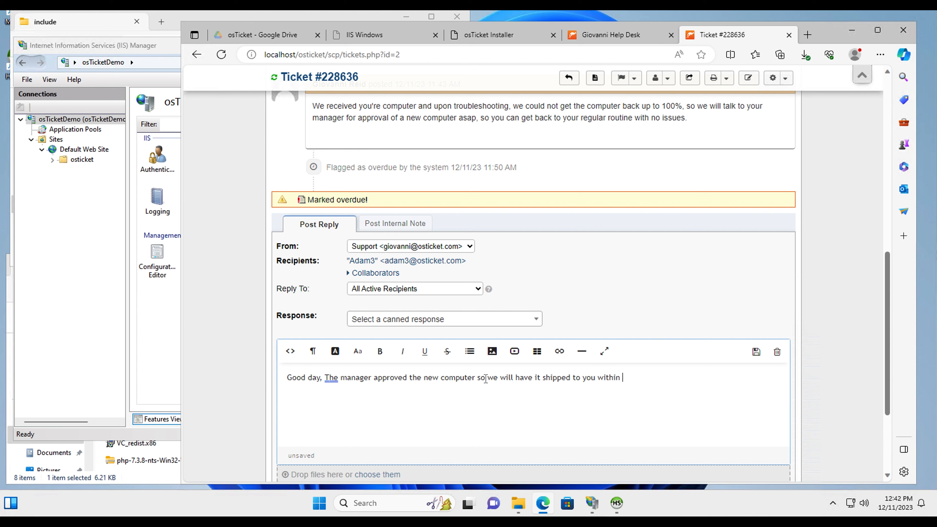
pyautogui.write(' 2 bu')
pyautogui.write('siness days')
pyautogui.write("If you don't receive it")
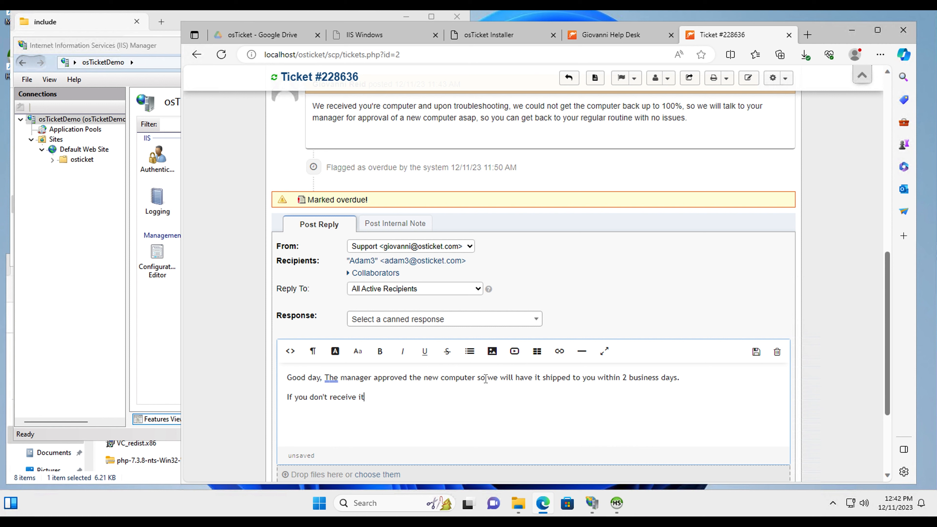
pyautogui.write(' by that time, please contact us with this ticketicht number')
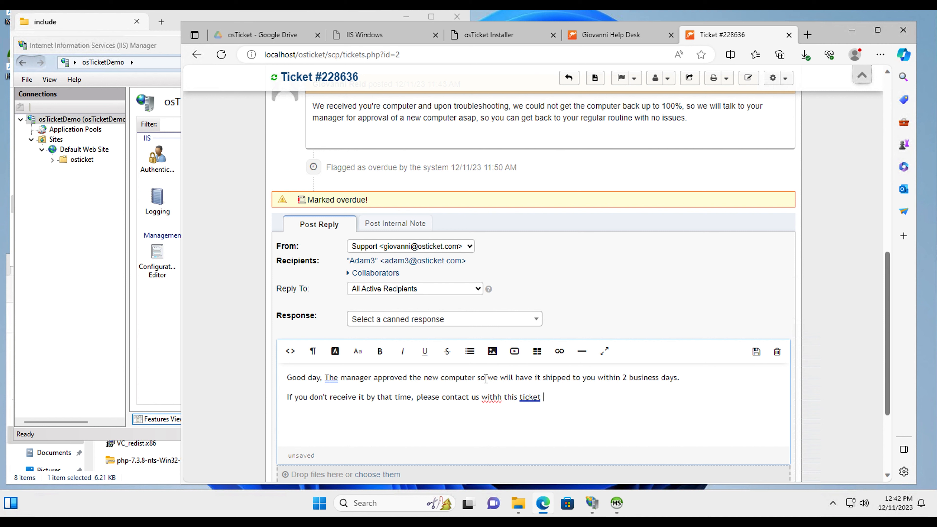
# Correct 'withh' to 'with' and paste the copied 'Ticket #228636' in quotes at the reply's end
pyautogui.rightClick(491, 399)
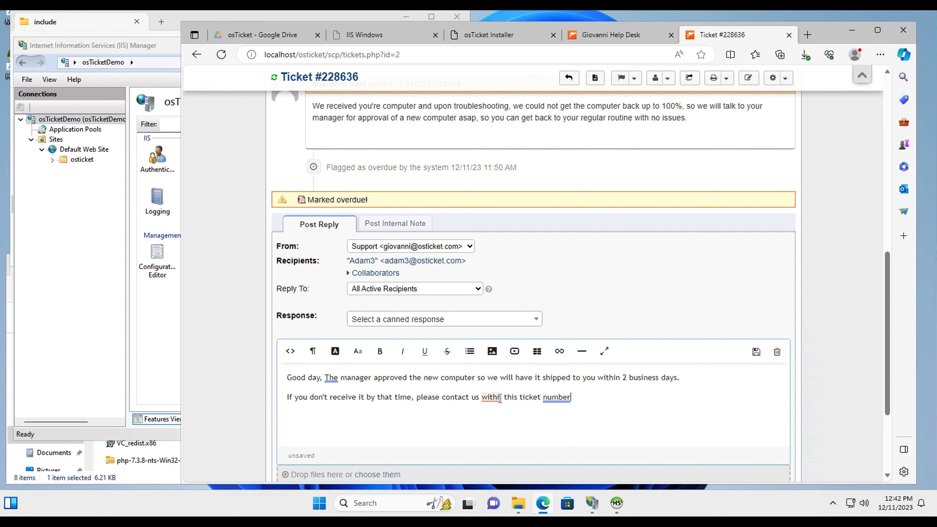
pyautogui.click(496, 441)
pyautogui.moveTo(366, 75); pyautogui.dragTo(282, 76)
pyautogui.hotkey('ctrl', 'c')
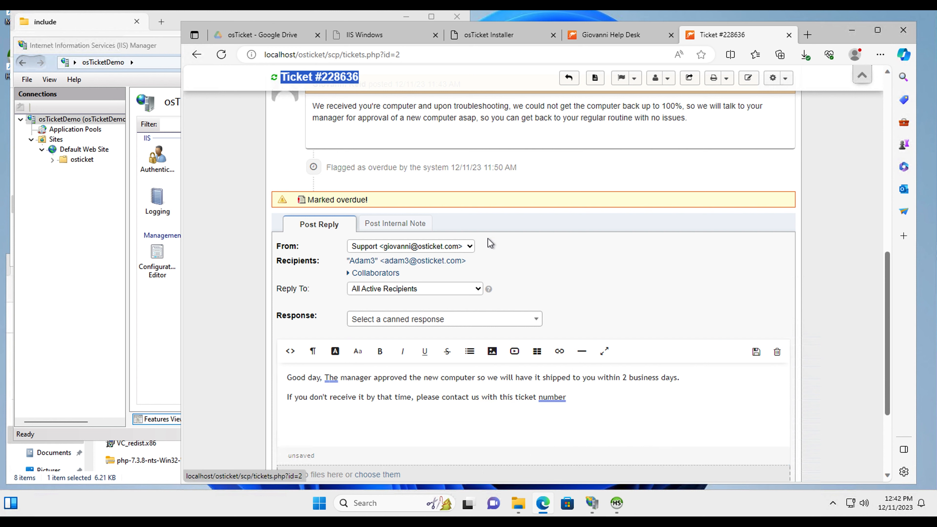
pyautogui.click(584, 400)
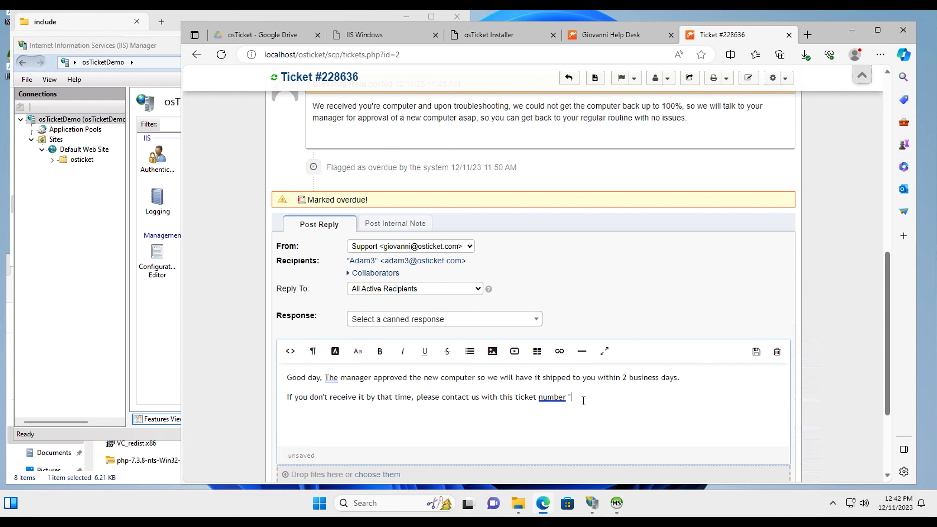
pyautogui.write('"')
pyautogui.hotkey('ctrl', 'v')
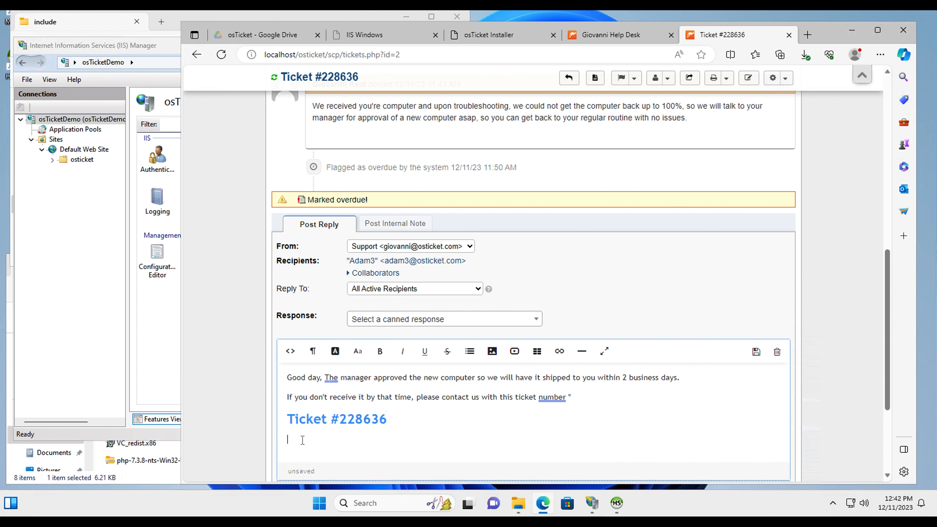
# Make the pasted ticket number Normal text, join it to the sentence, and close the quote
pyautogui.moveTo(423, 435); pyautogui.dragTo(270, 422)
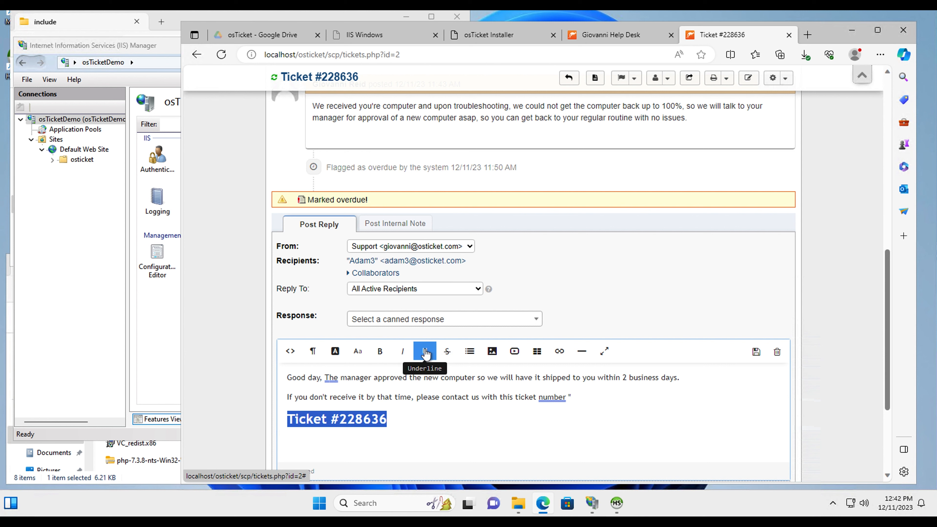
pyautogui.click(314, 354)
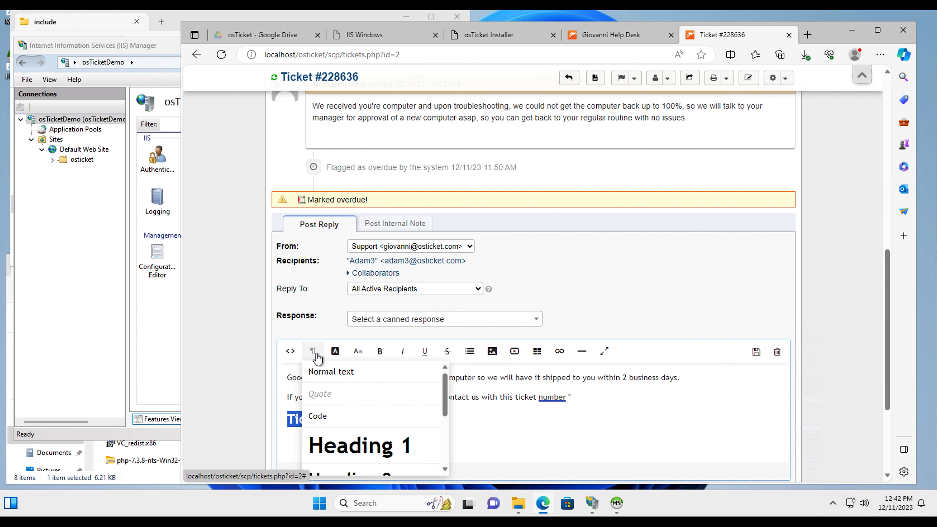
pyautogui.click(324, 373)
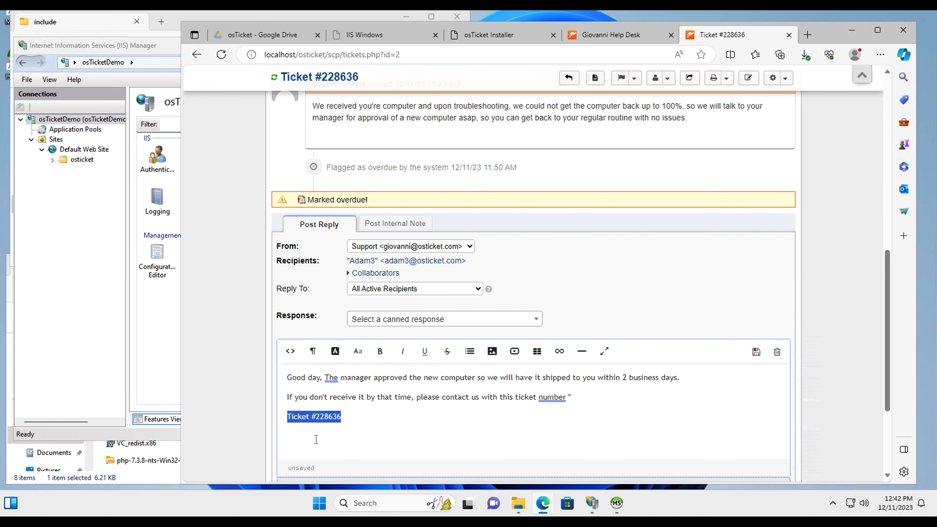
pyautogui.click(296, 429)
pyautogui.click(287, 417)
pyautogui.press('BackSpace')
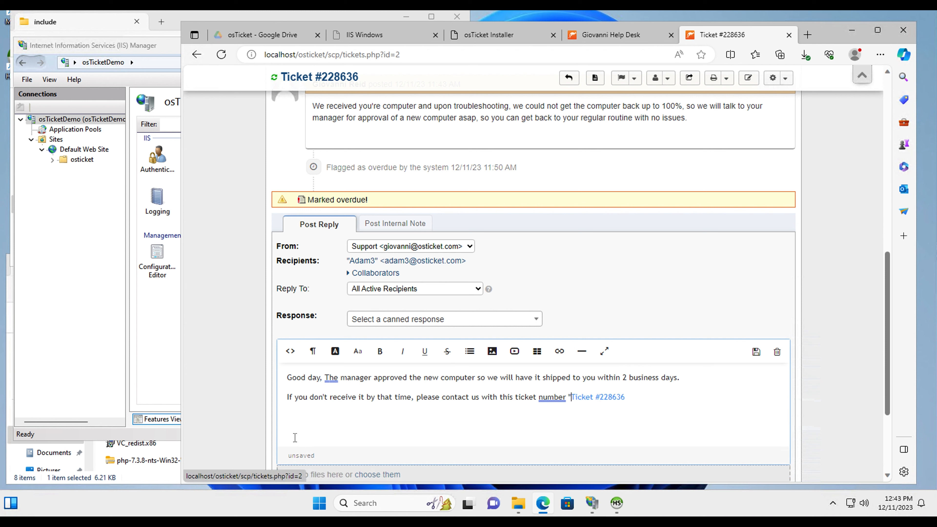
pyautogui.click(633, 395)
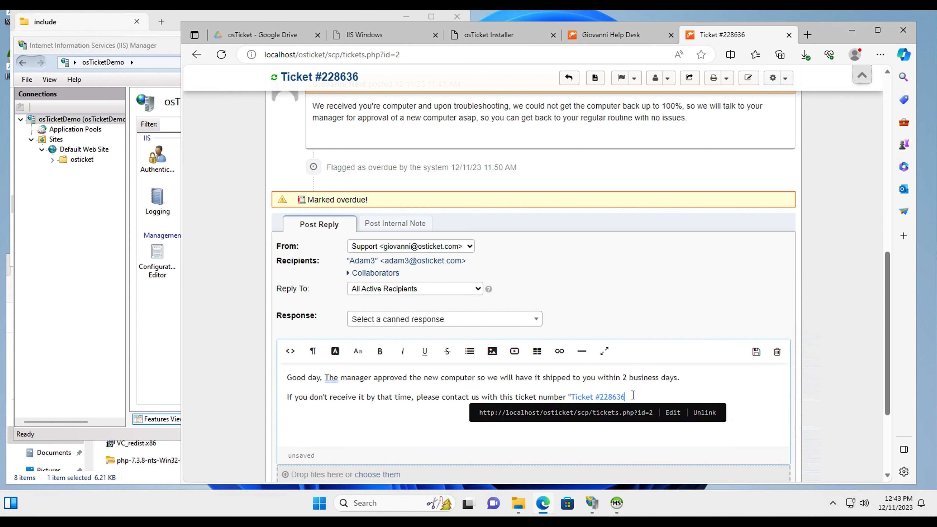
pyautogui.write('"')
# Colour the quoted ticket number black and switch the editor to HTML source view
pyautogui.moveTo(633, 395); pyautogui.dragTo(570, 400)
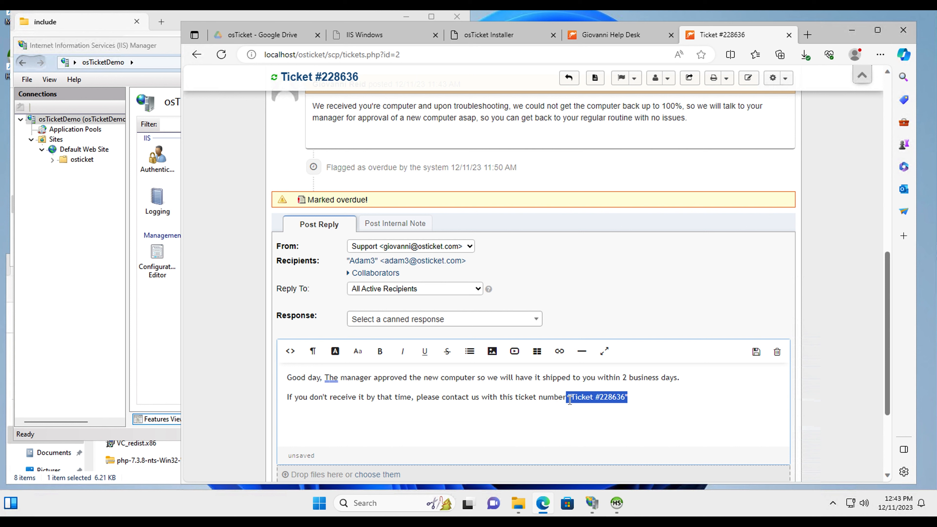
pyautogui.click(337, 352)
pyautogui.click(337, 352)
pyautogui.click(493, 442)
pyautogui.moveTo(644, 397); pyautogui.dragTo(571, 397)
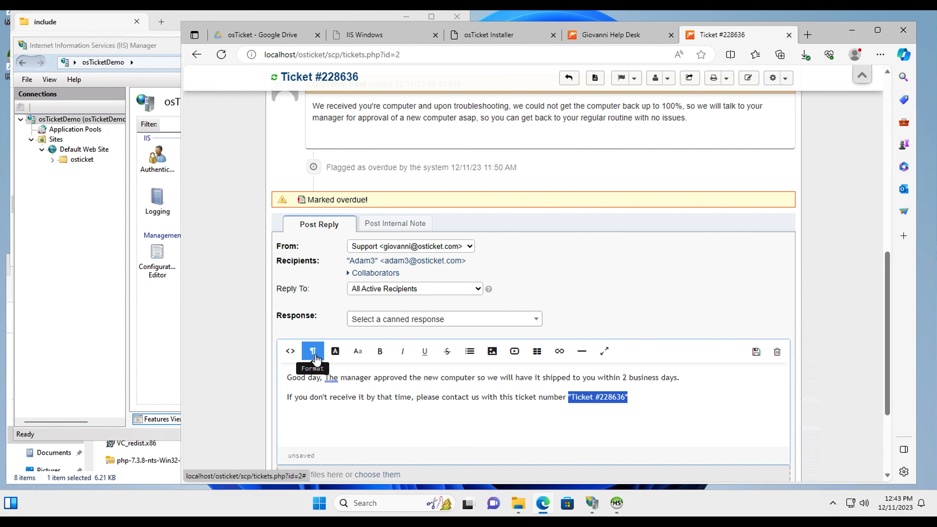
pyautogui.click(290, 351)
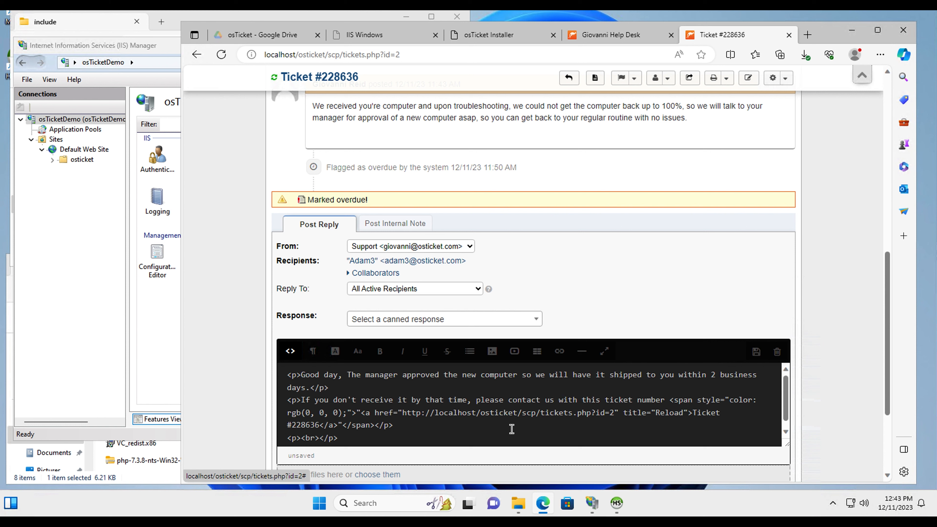
# Delete the <a> and </a> tags around Ticket #228636 in the source, then return to rich-text view
pyautogui.scroll(-1, 431, 425)
pyautogui.scroll(-1, 431, 425)
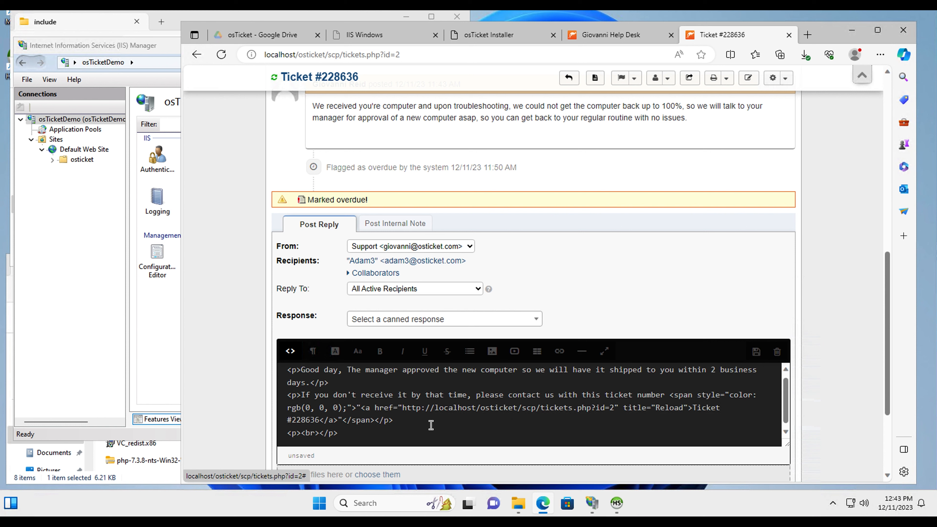
pyautogui.click(332, 417)
pyautogui.press('Delete')
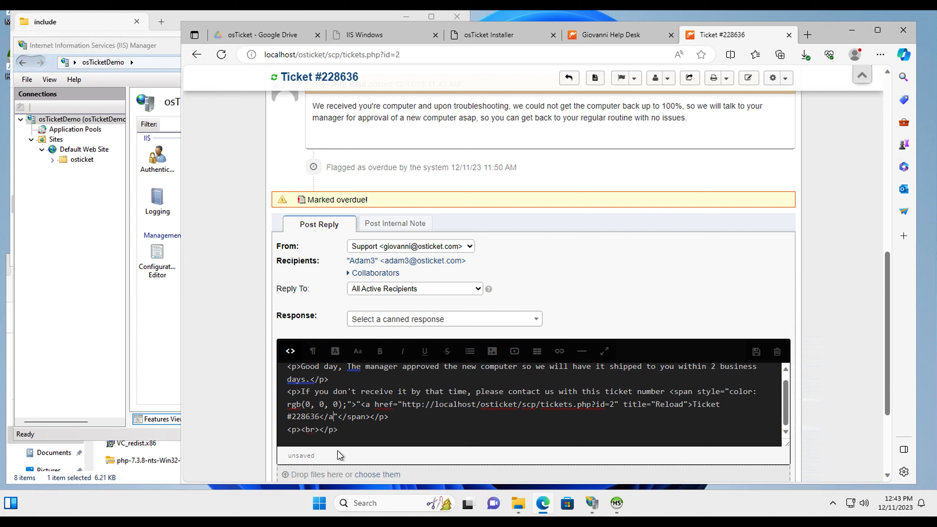
pyautogui.press('BackSpace')
pyautogui.press('BackSpace')
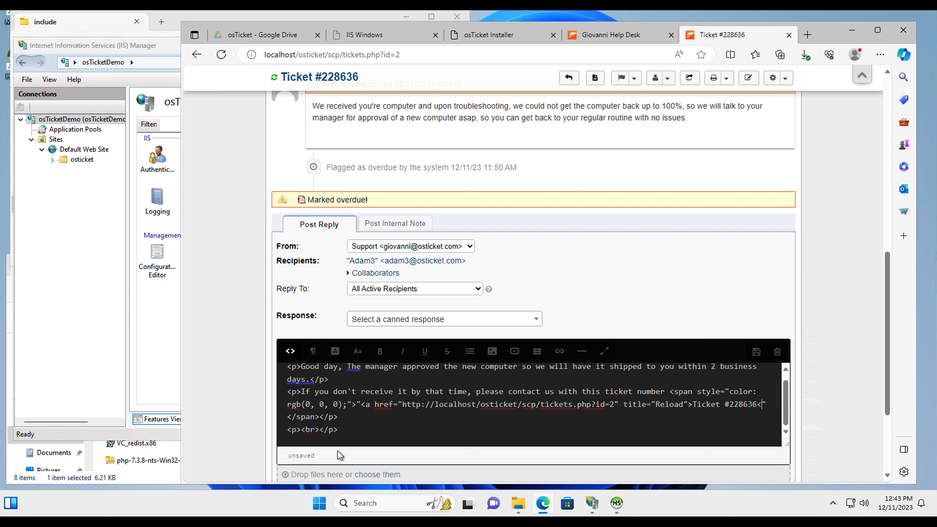
pyautogui.press('BackSpace')
pyautogui.moveTo(365, 405); pyautogui.dragTo(692, 406)
pyautogui.press('BackSpace')
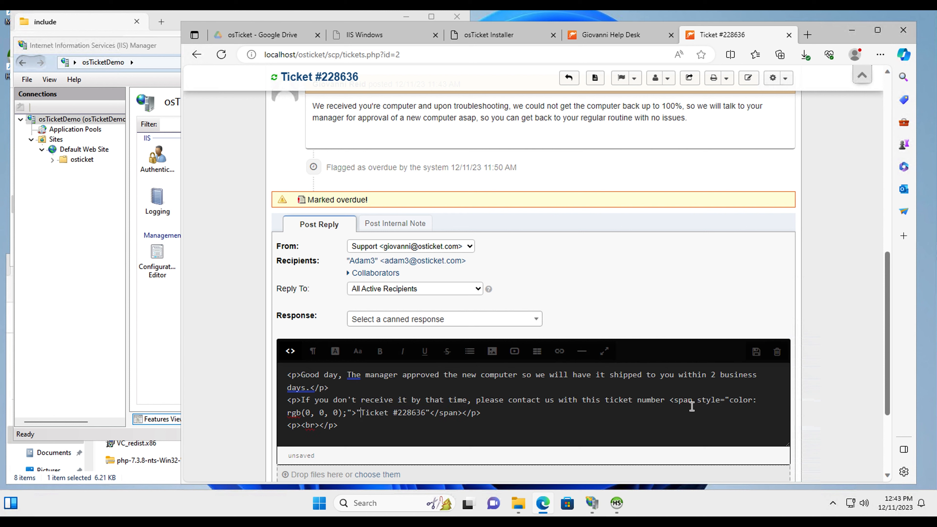
pyautogui.click(290, 351)
pyautogui.click(457, 416)
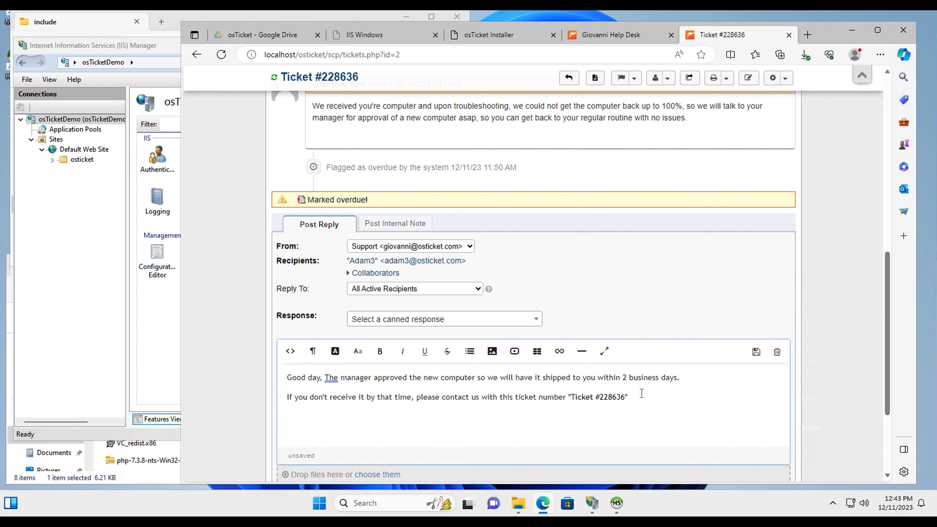
# Save the draft, set Ticket Status to Resolved, and post the reply on #228636
pyautogui.click(756, 352)
pyautogui.scroll(-3, 674, 304)
pyautogui.click(373, 378)
pyautogui.click(372, 401)
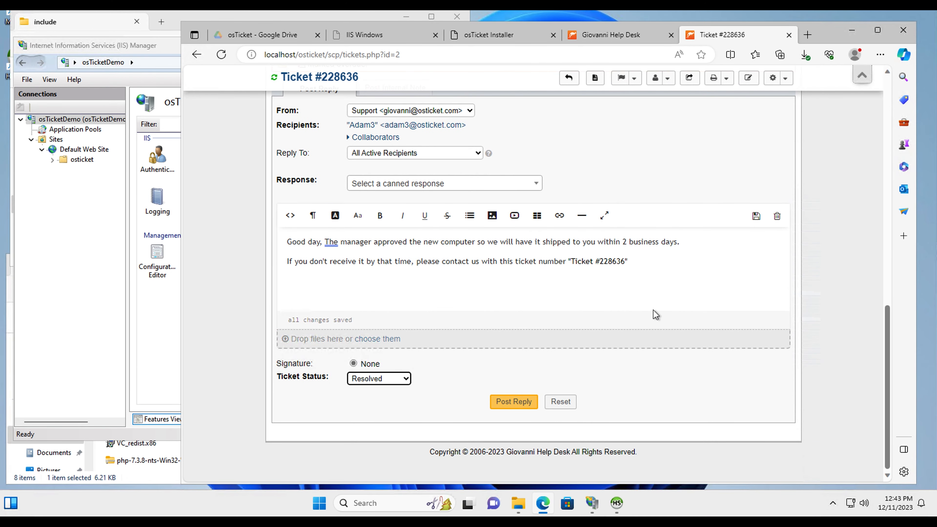
pyautogui.click(756, 218)
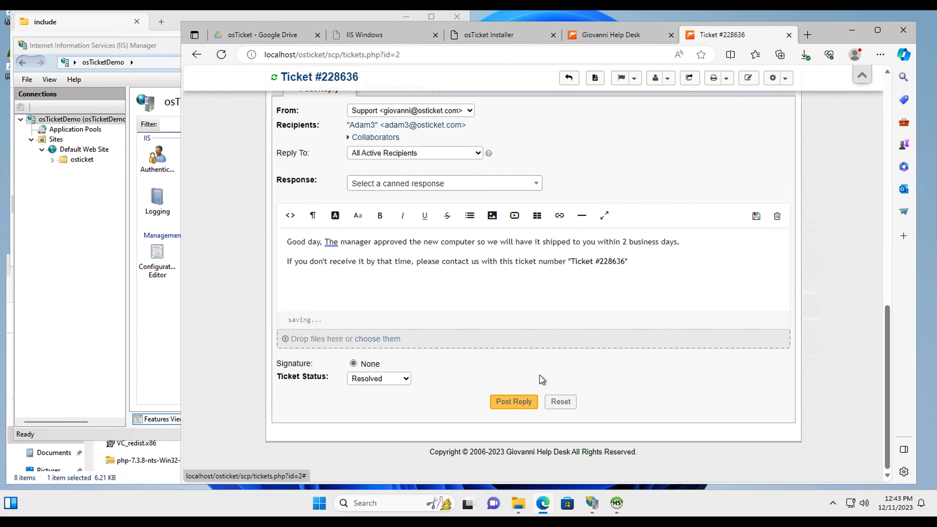
pyautogui.click(512, 406)
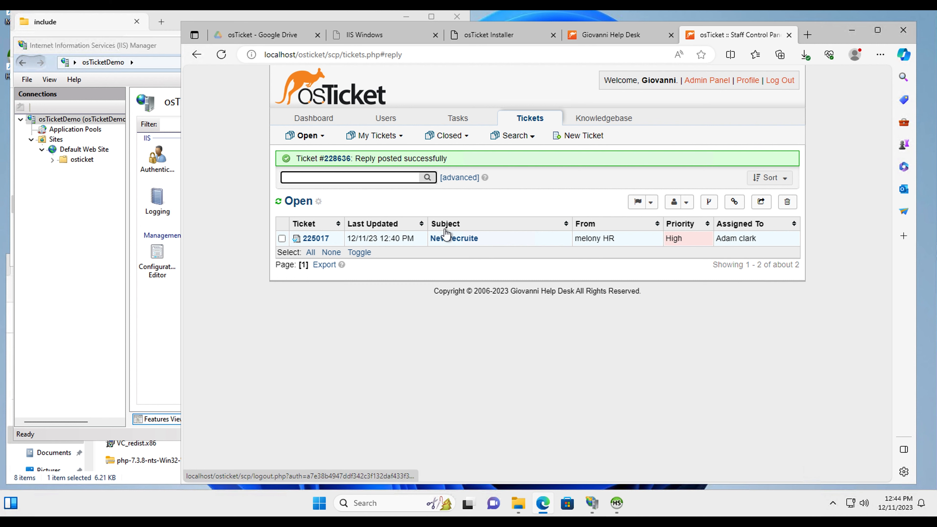
# Log out, sign in as the second agent with saved email and password, and open the New recruite ticket
pyautogui.click(781, 80)
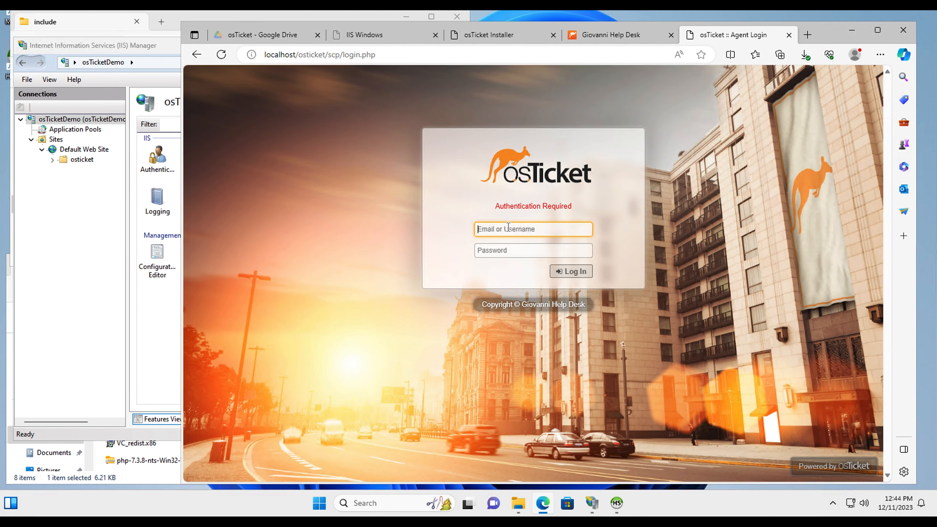
pyautogui.click(509, 228)
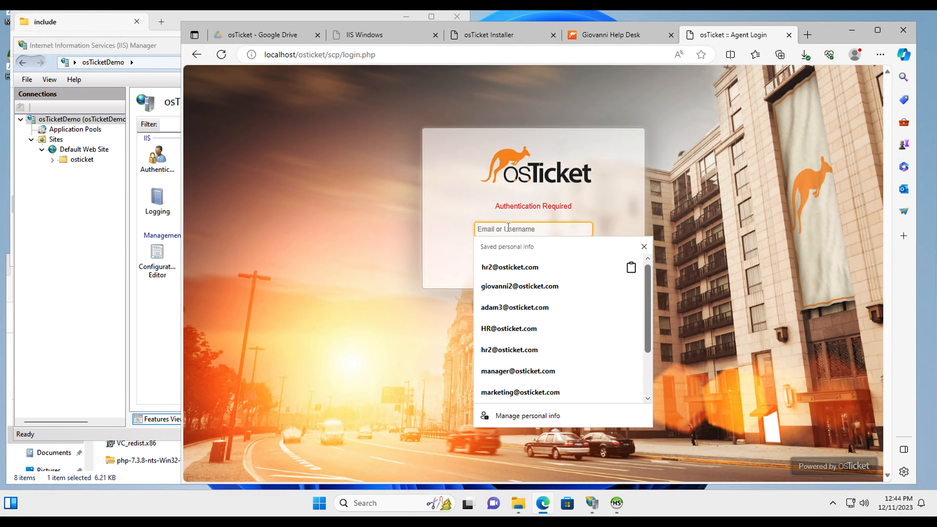
pyautogui.click(515, 307)
pyautogui.click(496, 231)
pyautogui.press('BackSpace')
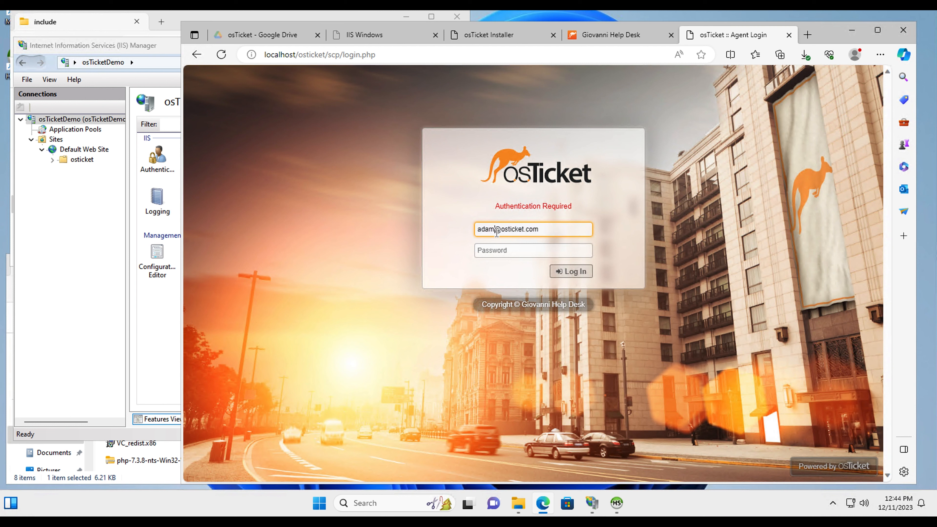
pyautogui.click(509, 252)
pyautogui.write('•••')
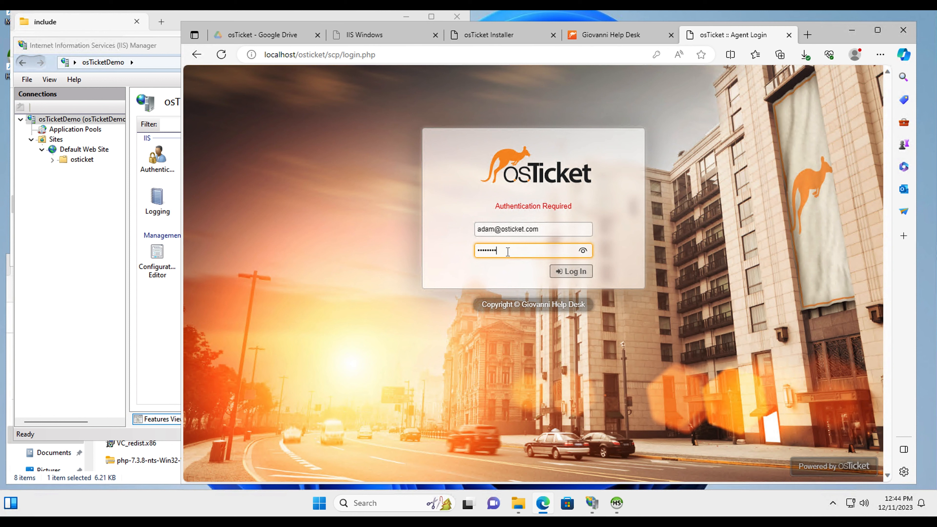
pyautogui.press('Return')
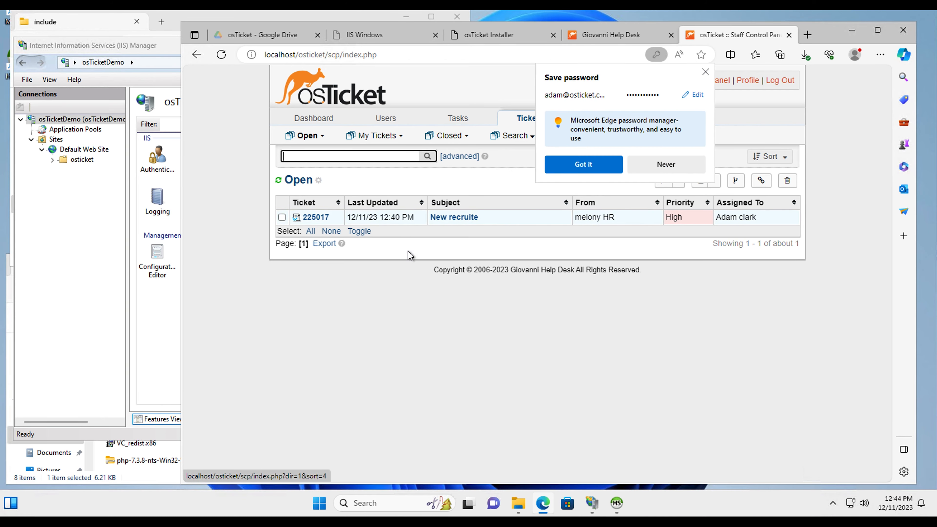
pyautogui.click(454, 219)
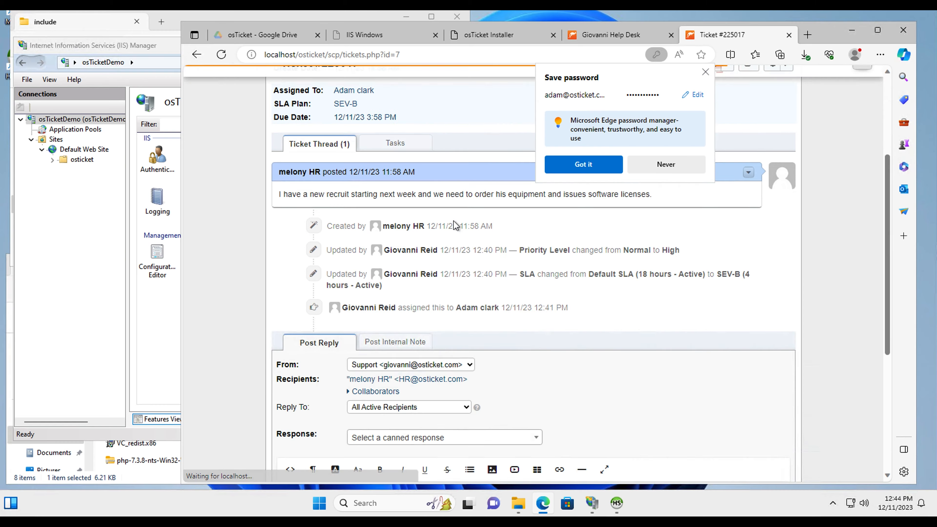
# Review ticket #225017's details, such as the Support department, and scroll down to the Post Reply form
pyautogui.scroll(3, 404, 199)
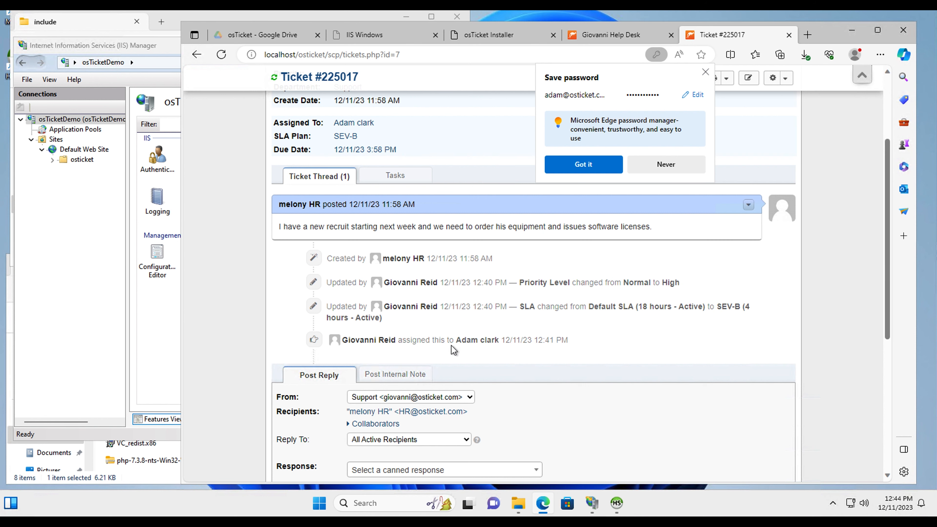
pyautogui.moveTo(365, 340); pyautogui.dragTo(506, 340)
pyautogui.scroll(3, 641, 358)
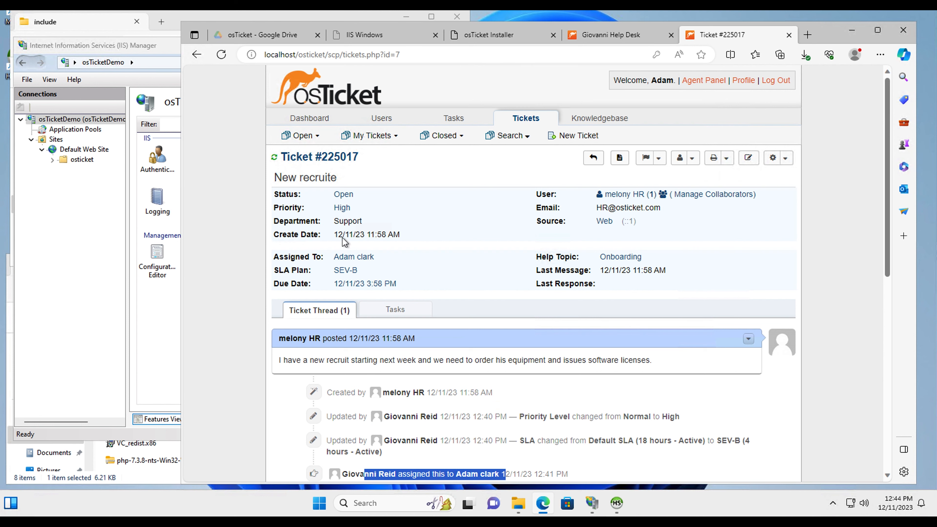
pyautogui.click(351, 220)
pyautogui.doubleClick(346, 221)
pyautogui.click(339, 264)
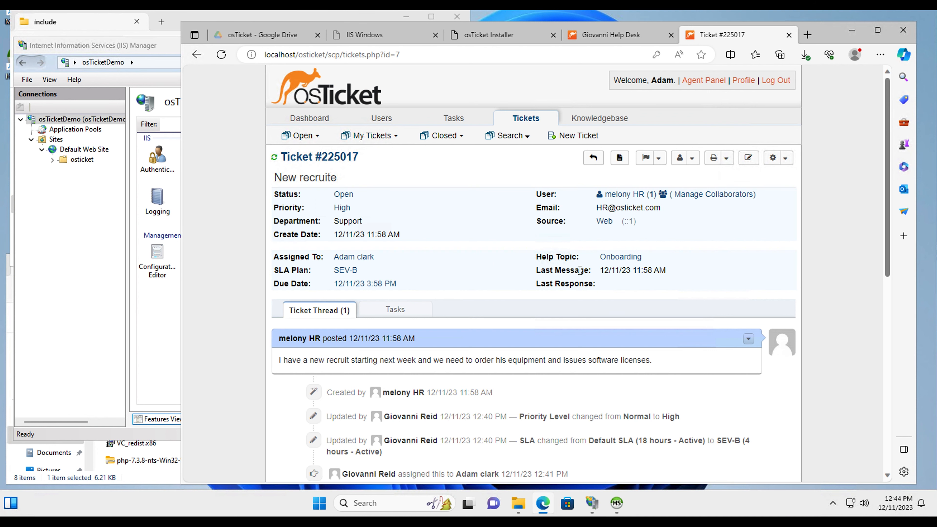
pyautogui.scroll(-10, 568, 342)
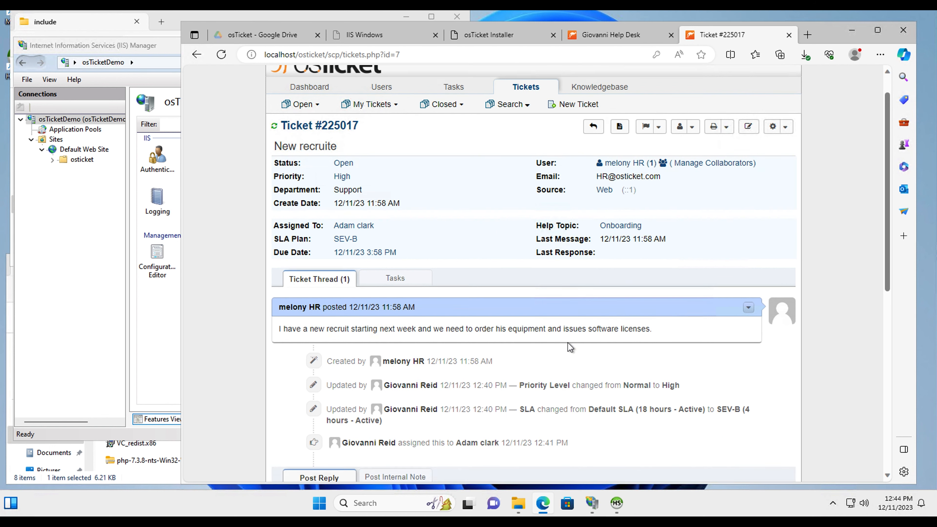
pyautogui.scroll(5, 465, 221)
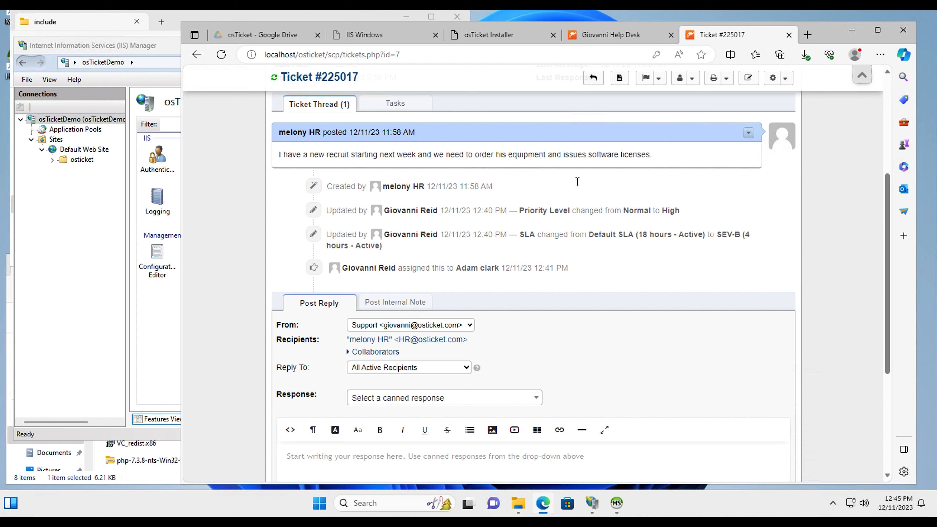
pyautogui.scroll(-1, 575, 334)
pyautogui.scroll(-3, 574, 331)
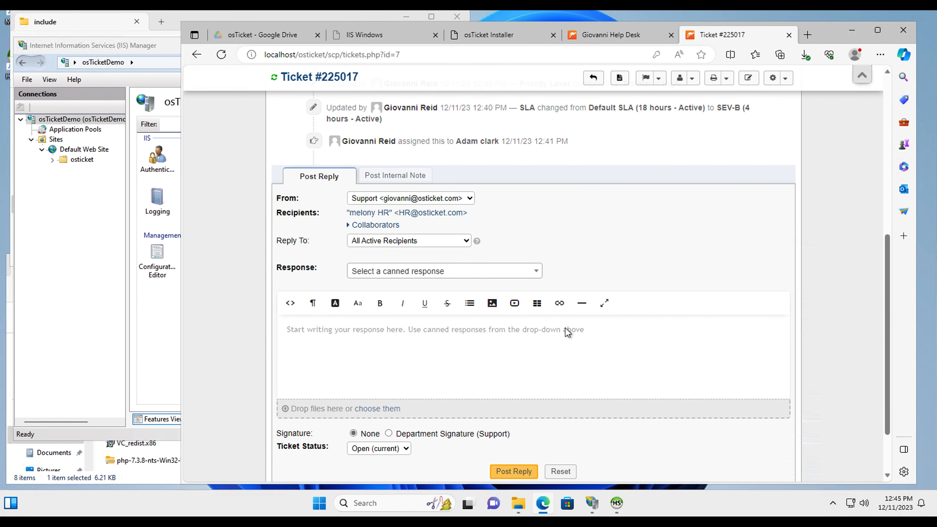
# Type 'Perfect, I will get this done asap…' promising the license email in 4 hours and starter kit in 48
pyautogui.click(430, 333)
pyautogui.write('Perfect, I will get ')
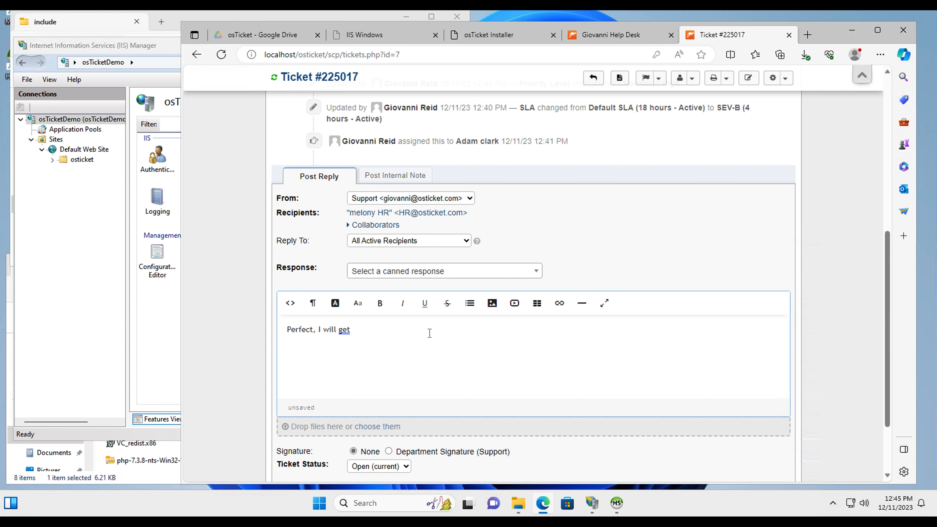
pyautogui.write('this done asap. You shoudl receive an email')
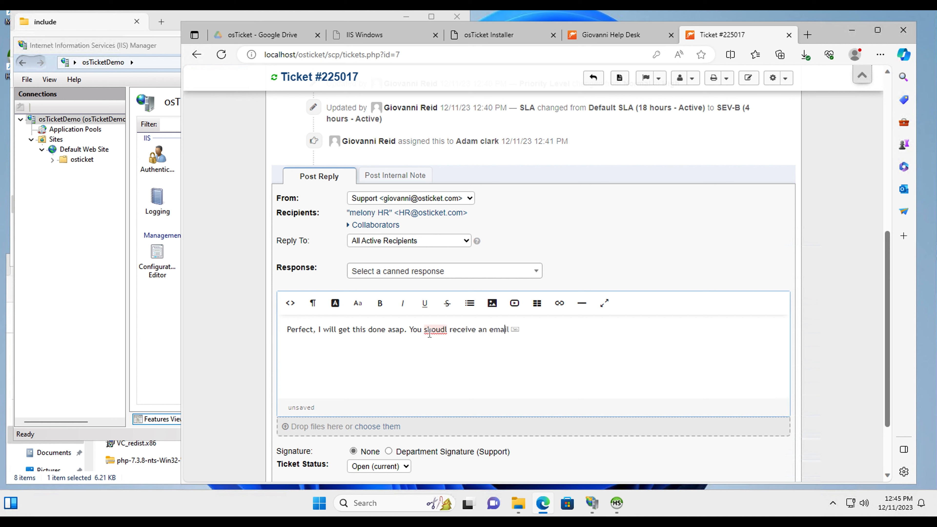
pyautogui.write(' with your software license within')
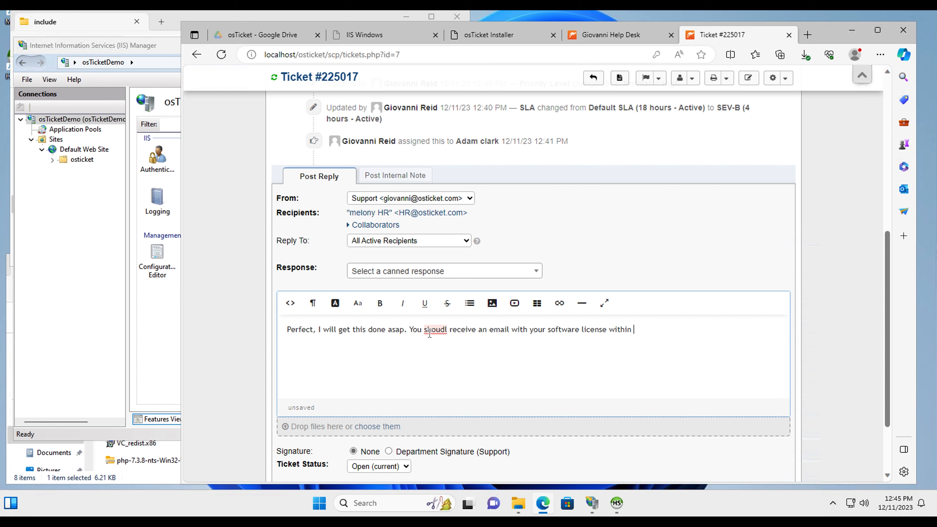
pyautogui.write('8 hour')
pyautogui.press('BackSpace')
pyautogui.write('4')
pyautogui.scroll(10, 426, 240)
pyautogui.scroll(-10, 454, 289)
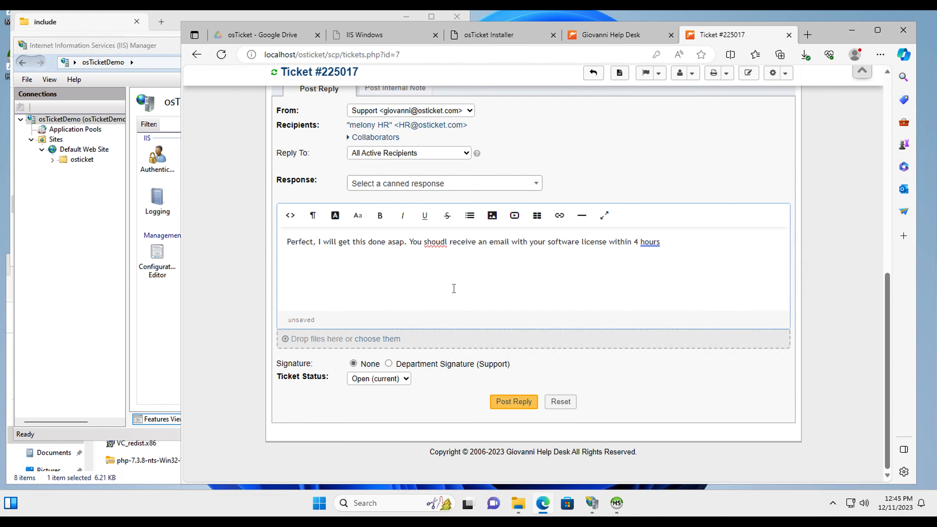
pyautogui.click(670, 244)
pyautogui.write('.')
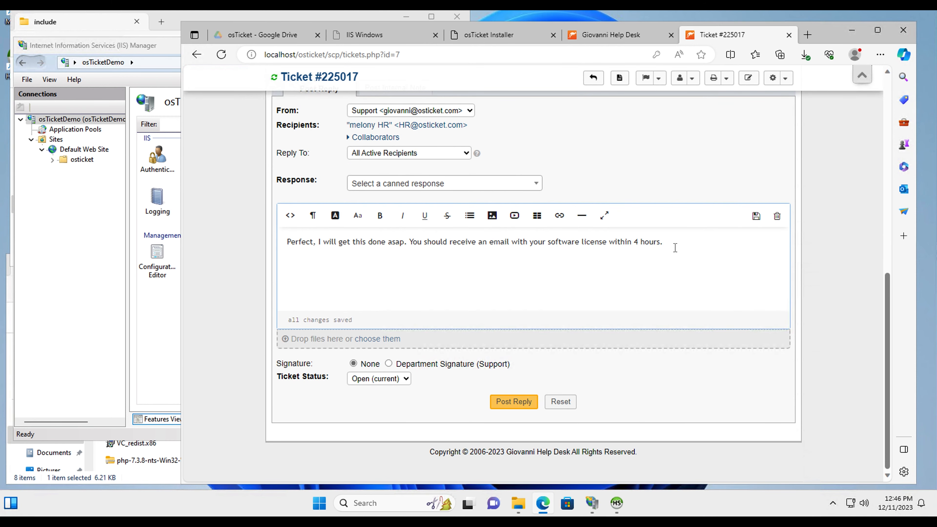
pyautogui.write(' and you should receive the starter kit in your mail box within')
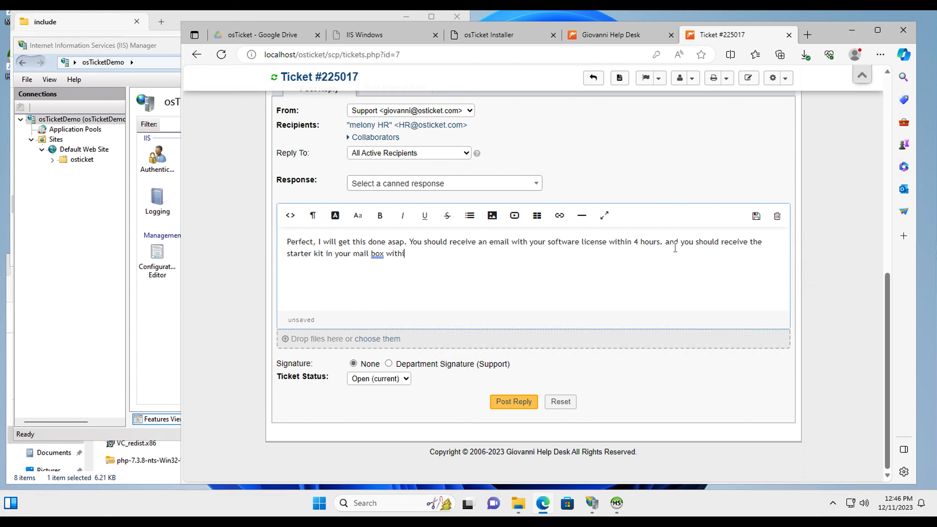
pyautogui.write(' 48')
pyautogui.write(' hours')
pyautogui.write('. ')
pyautogui.write('If you')
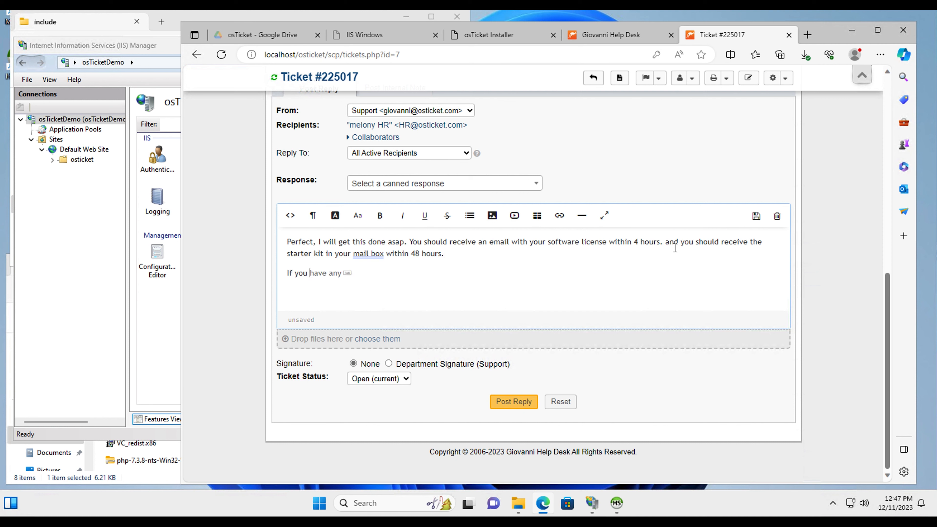
pyautogui.write(' did not receive by the date specified, please contact ')
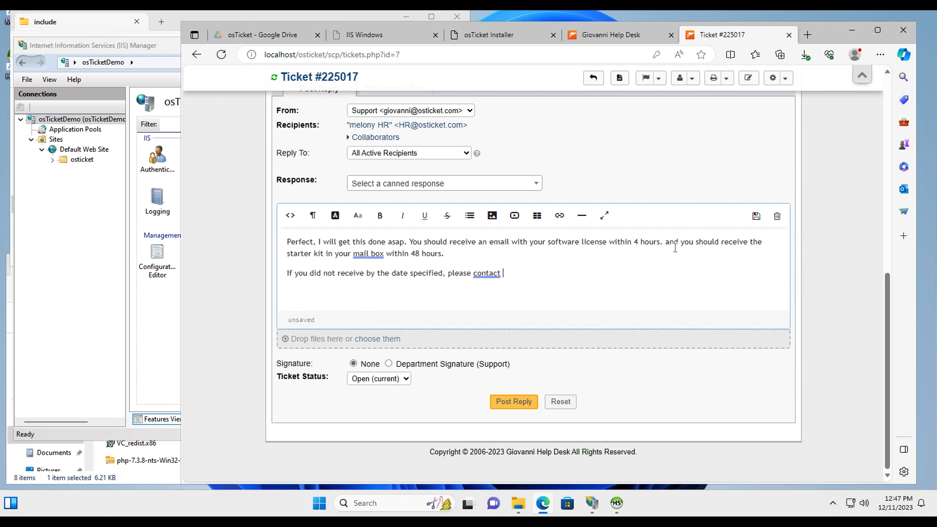
pyautogui.write('me as soon ')
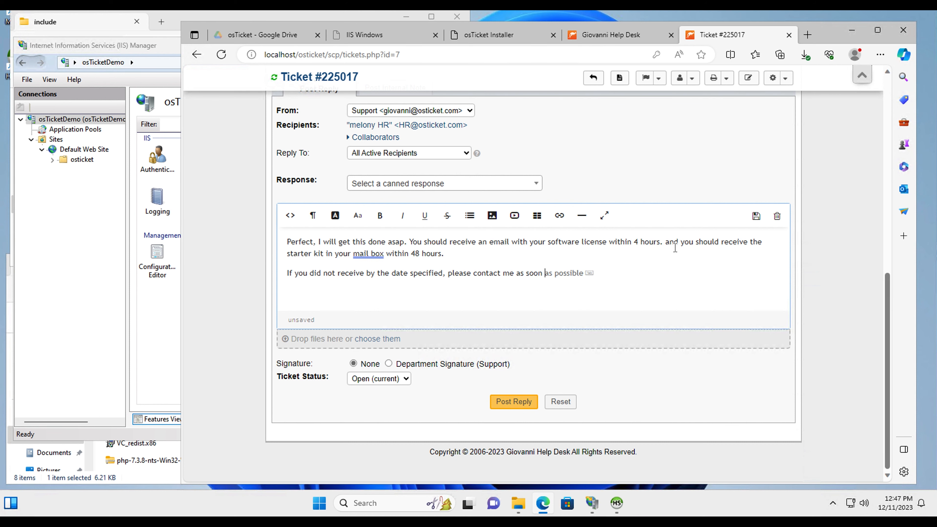
pyautogui.write('as possible.')
# Set Ticket Status to Closed, post the reply, then glance at the help desk tab and return
pyautogui.scroll(1, 675, 247)
pyautogui.click(383, 428)
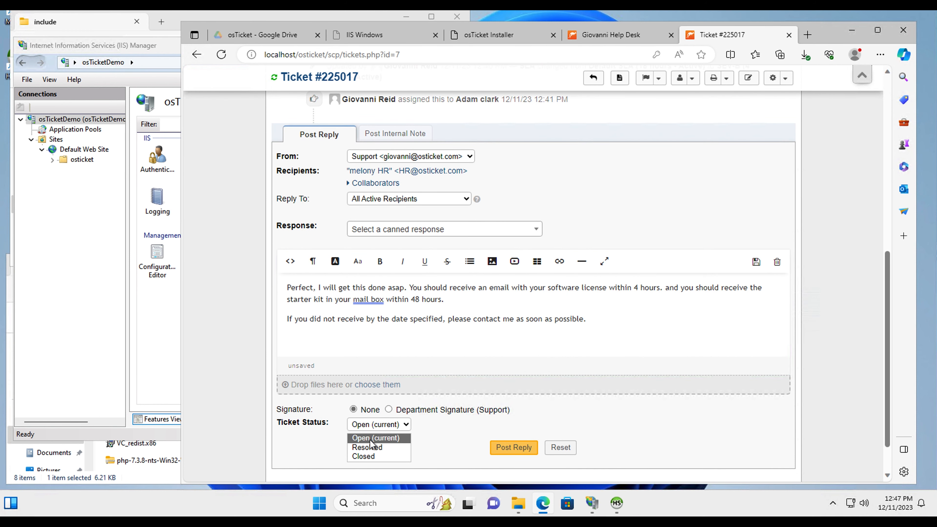
pyautogui.click(377, 448)
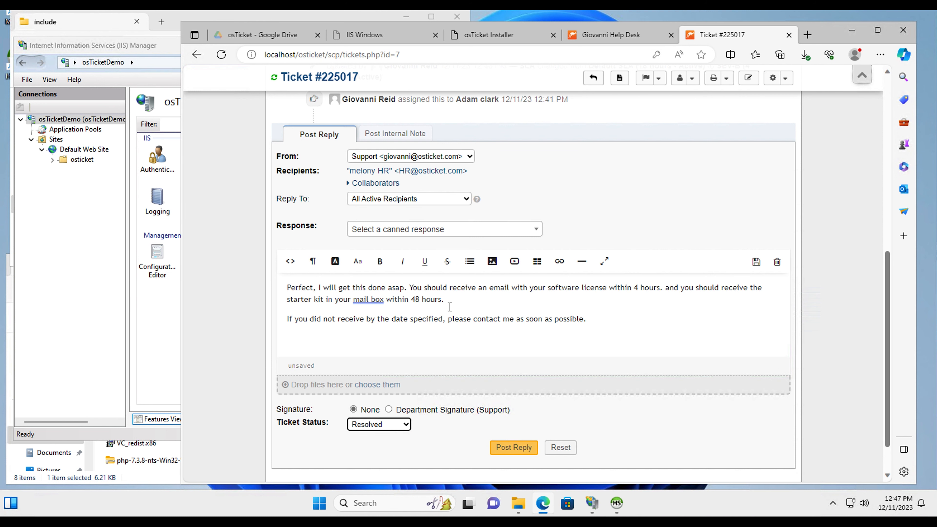
pyautogui.scroll(4, 379, 428)
pyautogui.scroll(-5, 399, 410)
pyautogui.click(400, 379)
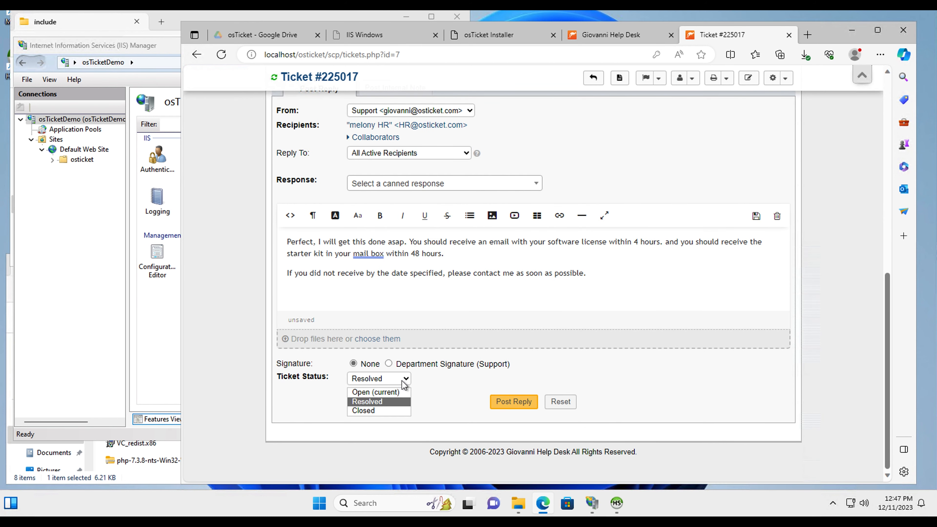
pyautogui.click(377, 413)
pyautogui.scroll(4, 464, 319)
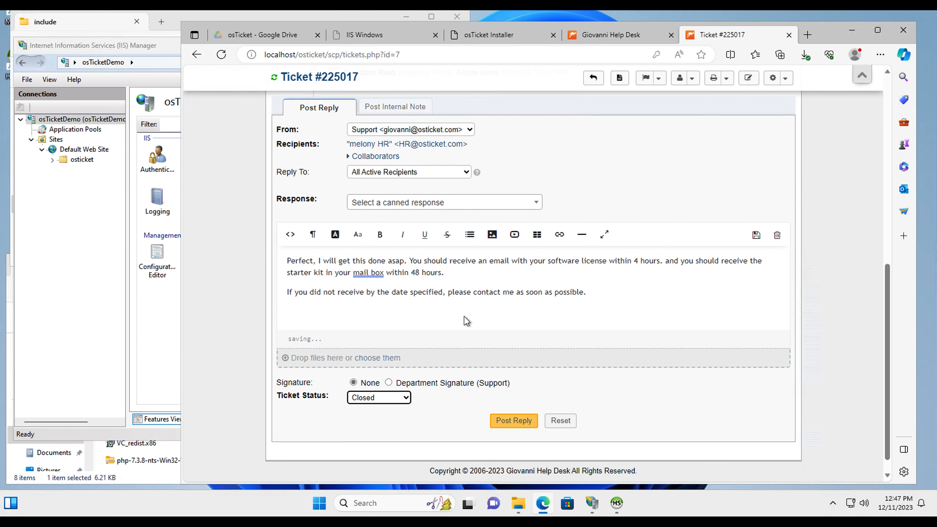
pyautogui.scroll(-4, 464, 321)
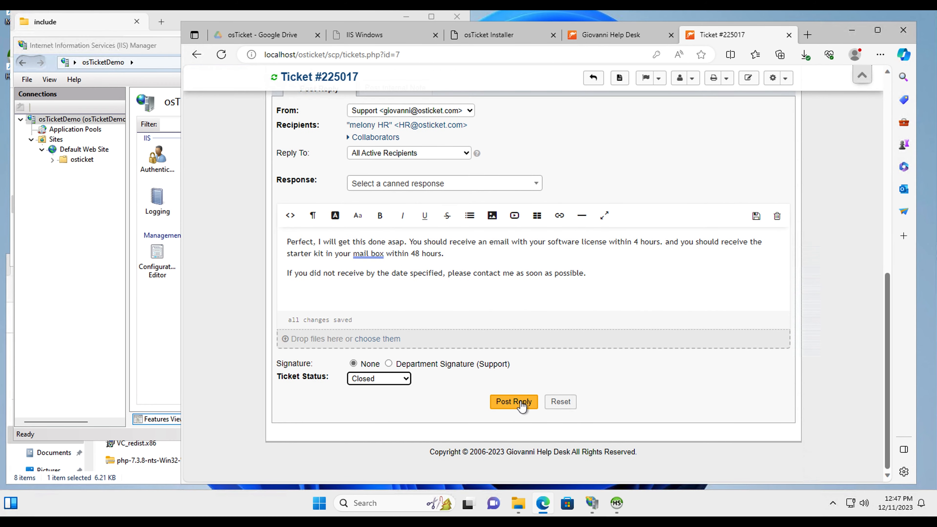
pyautogui.click(521, 400)
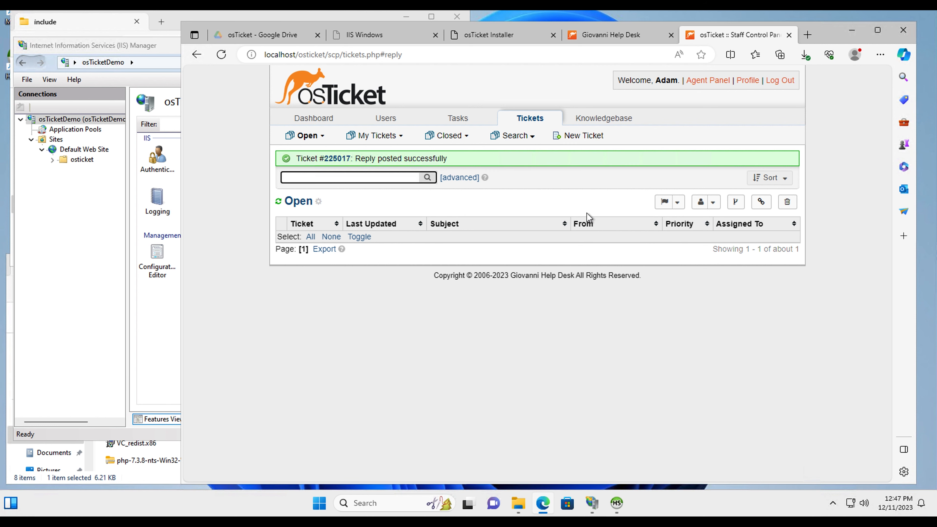
pyautogui.click(618, 39)
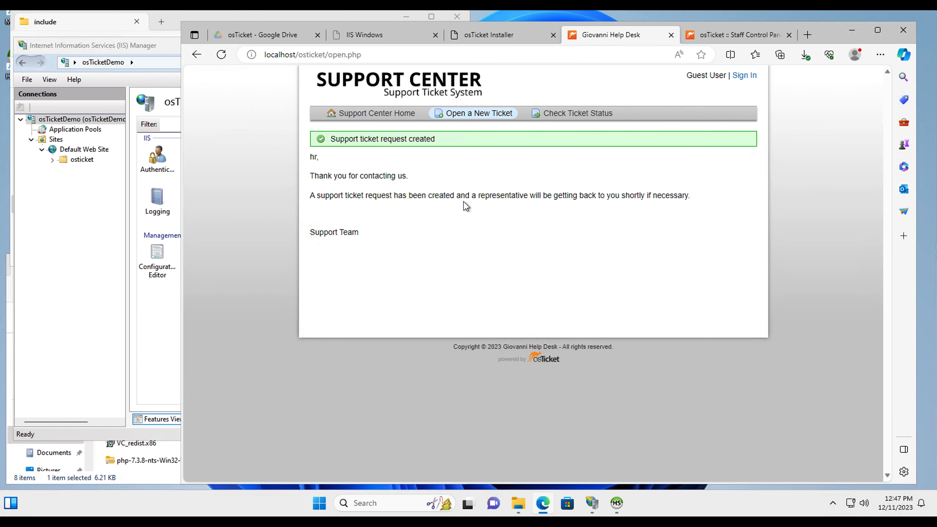
pyautogui.click(718, 39)
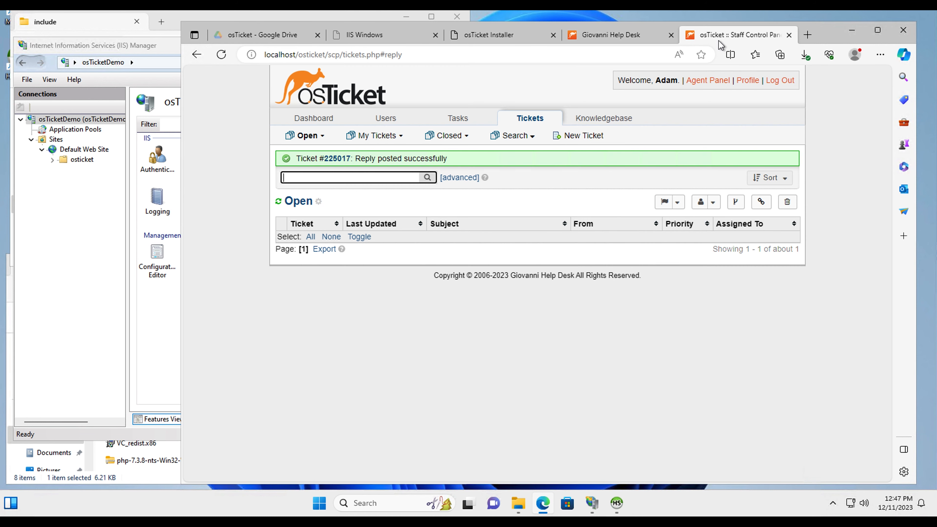